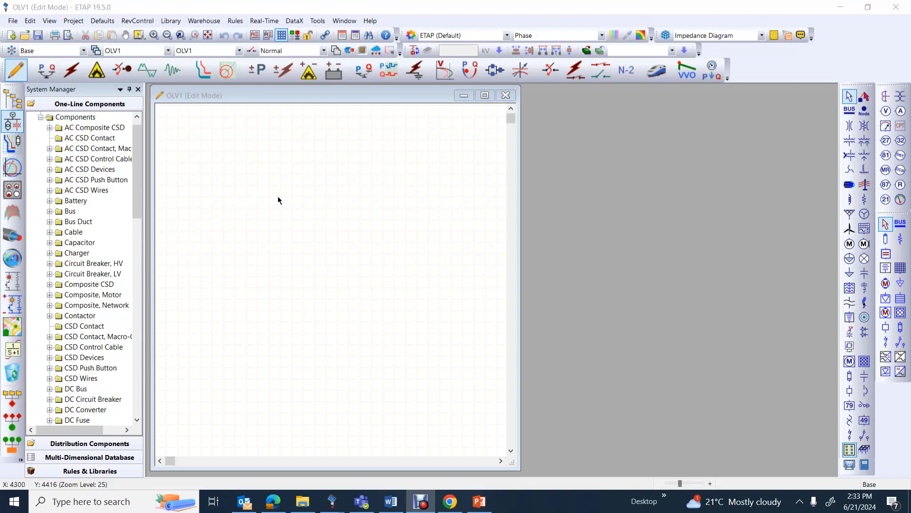
Place an overcurrent relay on the one-line diagram and open its editor
{"action": "left_click", "coordinate": [900, 171]}
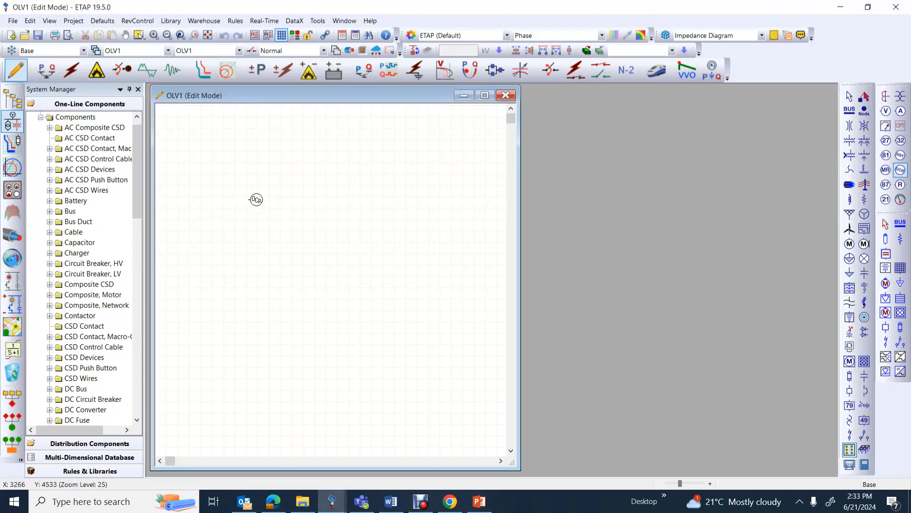
{"action": "left_click", "coordinate": [276, 198]}
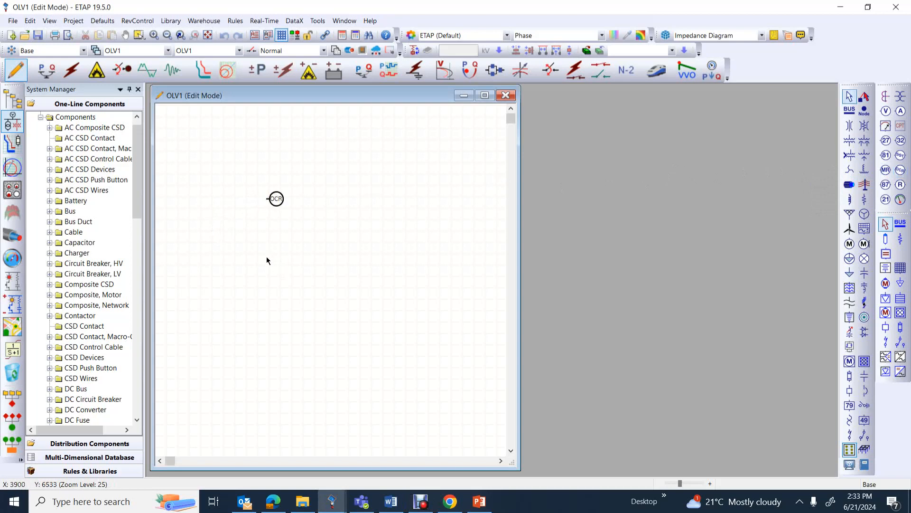
{"action": "double_click", "coordinate": [276, 198]}
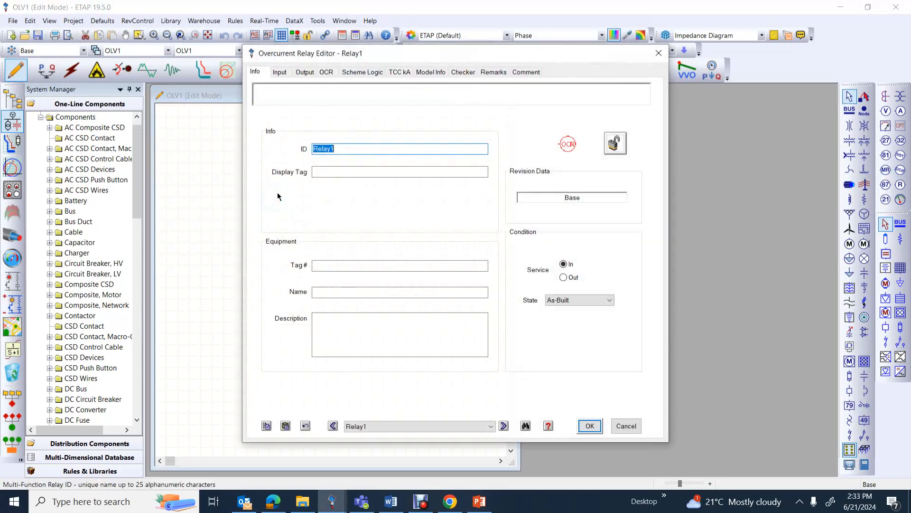
Set the relay's phase current input to 500 A primary and 5 A secondary
{"action": "left_click", "coordinate": [280, 72]}
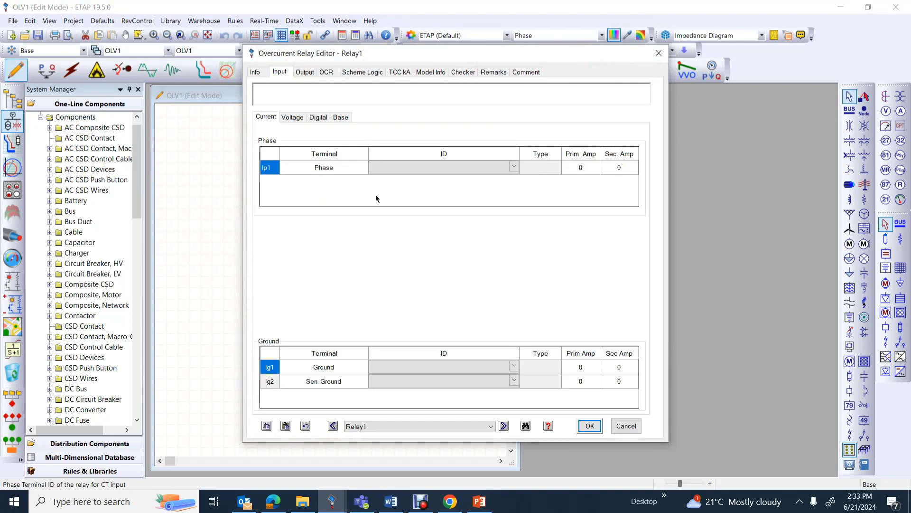
{"action": "left_click", "coordinate": [585, 168]}
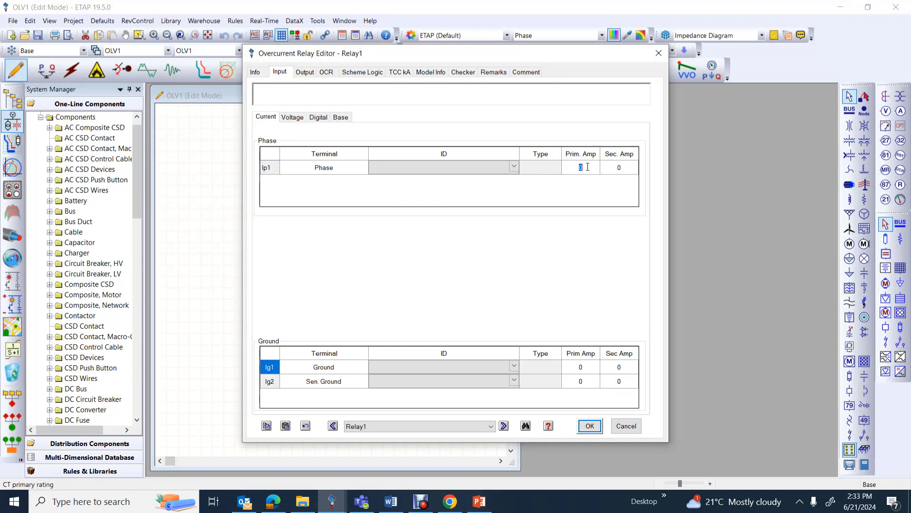
{"action": "type", "text": "500"}
{"action": "left_click", "coordinate": [621, 166]}
{"action": "type", "text": "5"}
Open the relay library from the OCR settings and choose GE Multilin as the manufacturer
{"action": "left_click", "coordinate": [325, 72]}
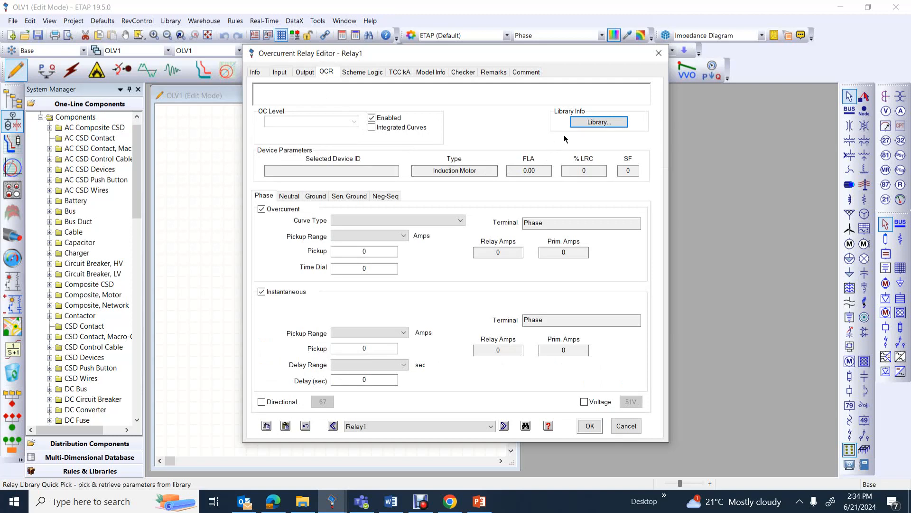
{"action": "left_click", "coordinate": [587, 123]}
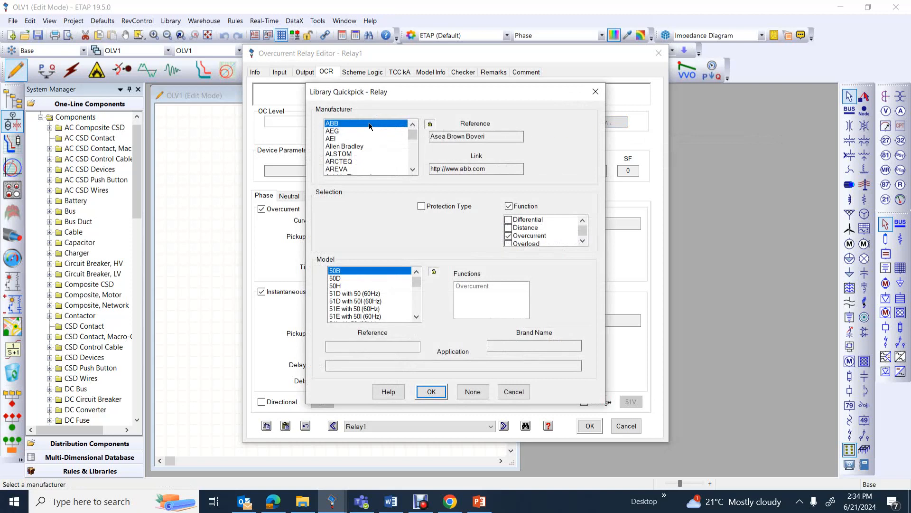
{"action": "key", "text": "g"}
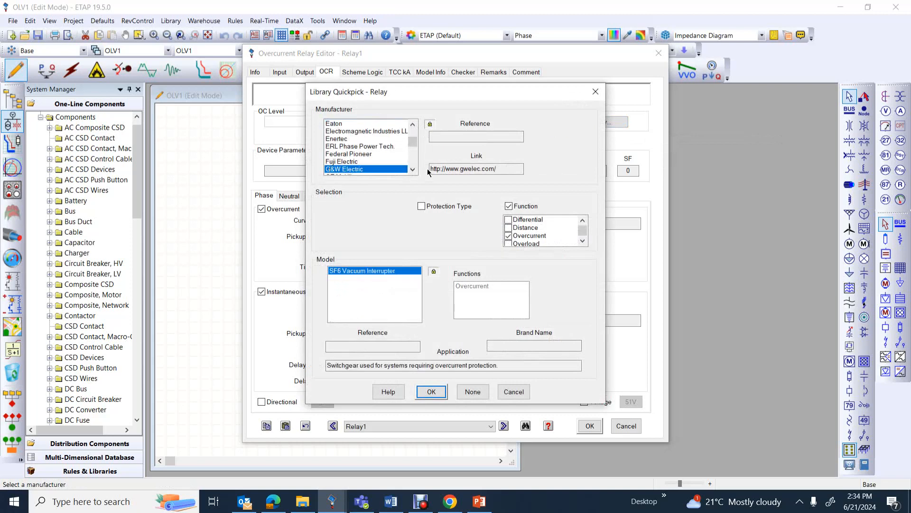
{"action": "left_click", "coordinate": [413, 171]}
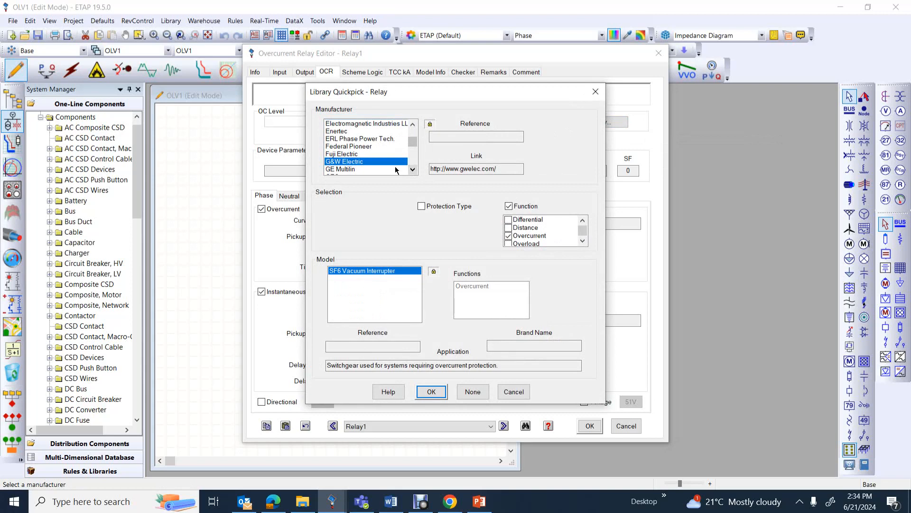
{"action": "left_click", "coordinate": [351, 170]}
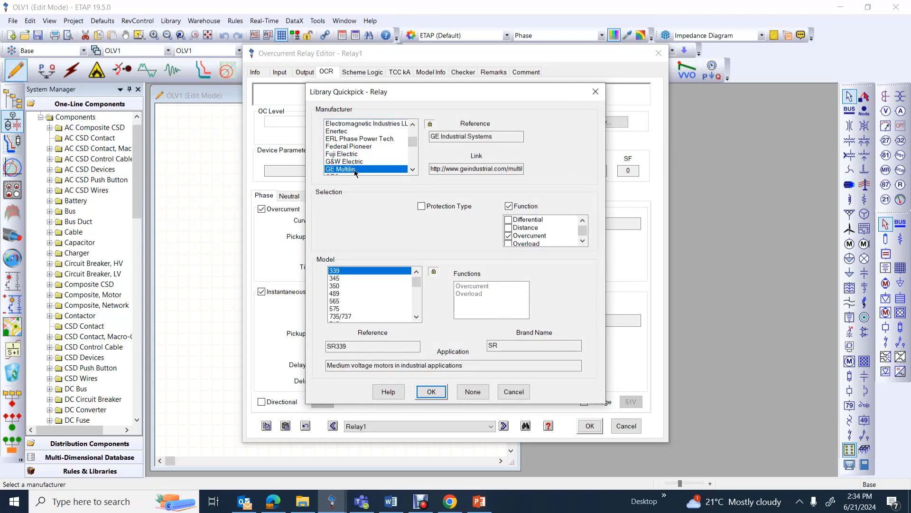
Choose the IAC-51/52/60 relay model and load its parameters into the relay
{"action": "left_click", "coordinate": [368, 274]}
{"action": "key", "text": "i"}
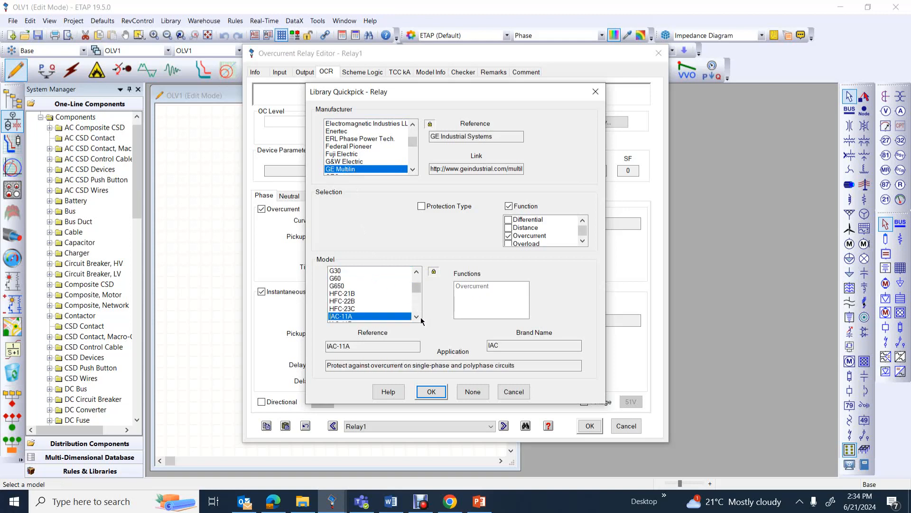
{"action": "left_click", "coordinate": [417, 317]}
{"action": "left_click", "coordinate": [416, 317]}
{"action": "left_click", "coordinate": [417, 317]}
{"action": "left_click", "coordinate": [417, 317]}
{"action": "left_click", "coordinate": [417, 317]}
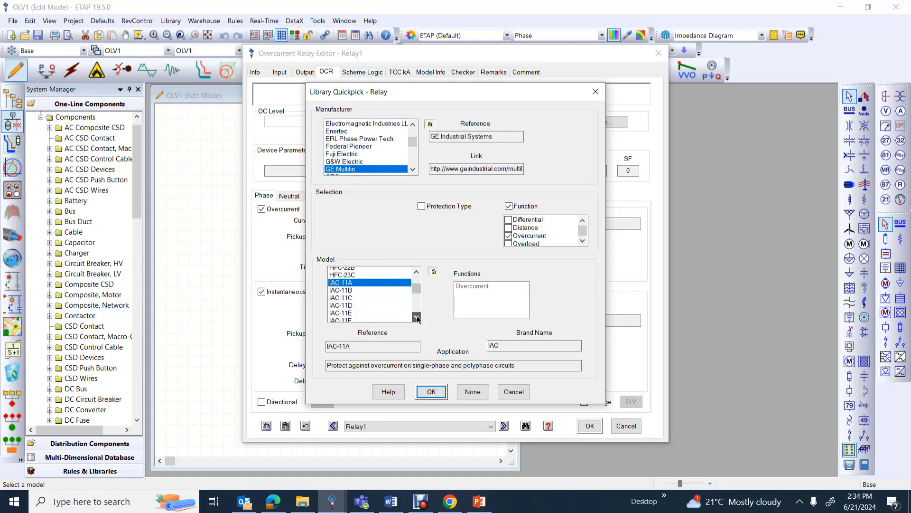
{"action": "left_click", "coordinate": [417, 316]}
{"action": "left_click", "coordinate": [416, 317]}
{"action": "left_click", "coordinate": [417, 316]}
{"action": "left_click", "coordinate": [416, 317]}
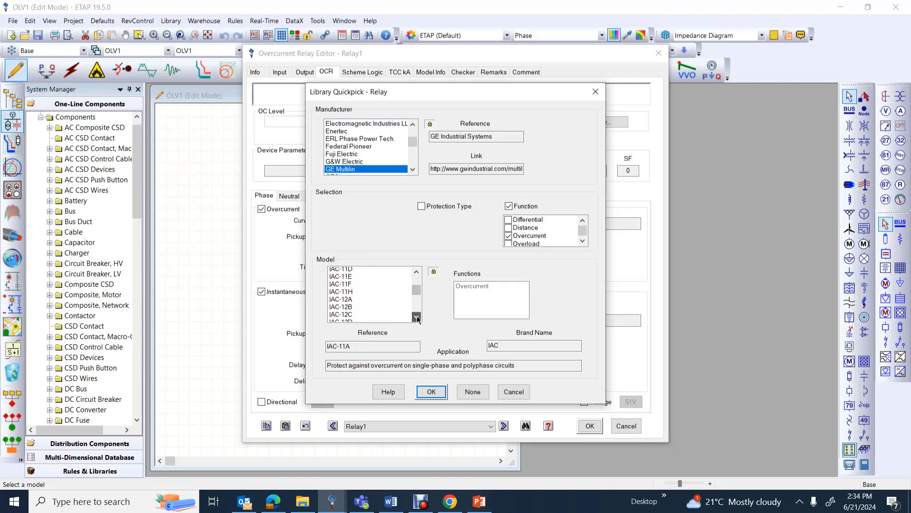
{"action": "left_click", "coordinate": [416, 317]}
{"action": "left_click", "coordinate": [417, 317]}
{"action": "scroll", "coordinate": [383, 293], "scroll_direction": "down", "scroll_amount": 3}
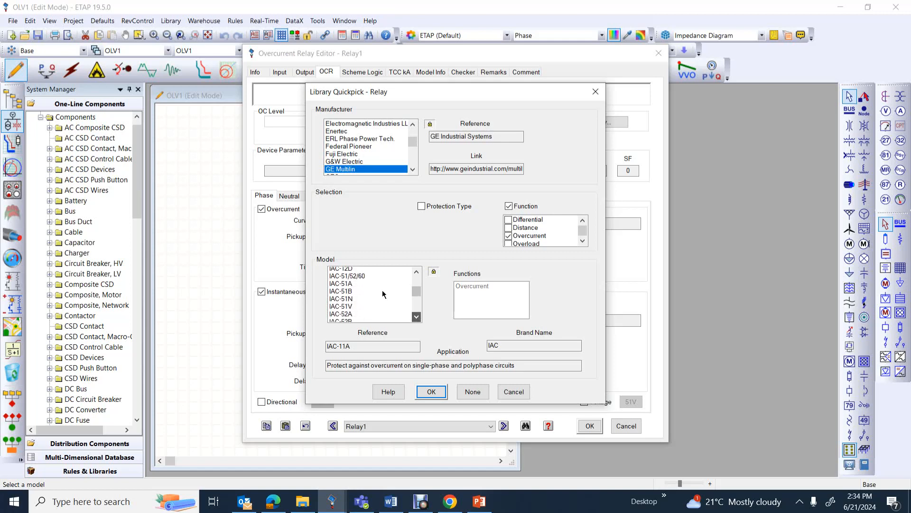
{"action": "left_click", "coordinate": [417, 272]}
{"action": "left_click", "coordinate": [416, 272]}
{"action": "left_click", "coordinate": [416, 272]}
{"action": "left_click", "coordinate": [417, 272]}
{"action": "left_click", "coordinate": [416, 272]}
{"action": "left_click", "coordinate": [416, 272]}
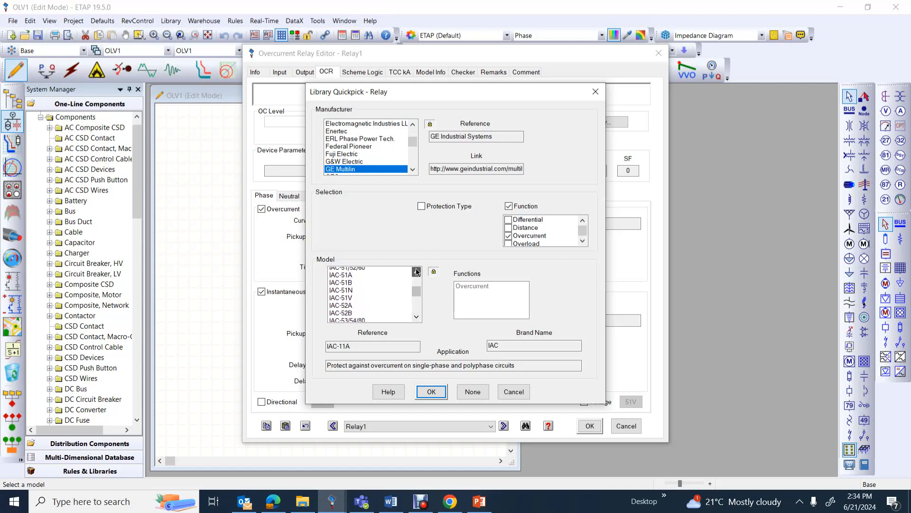
{"action": "left_click", "coordinate": [416, 272]}
{"action": "left_click", "coordinate": [416, 271]}
{"action": "left_click", "coordinate": [416, 272]}
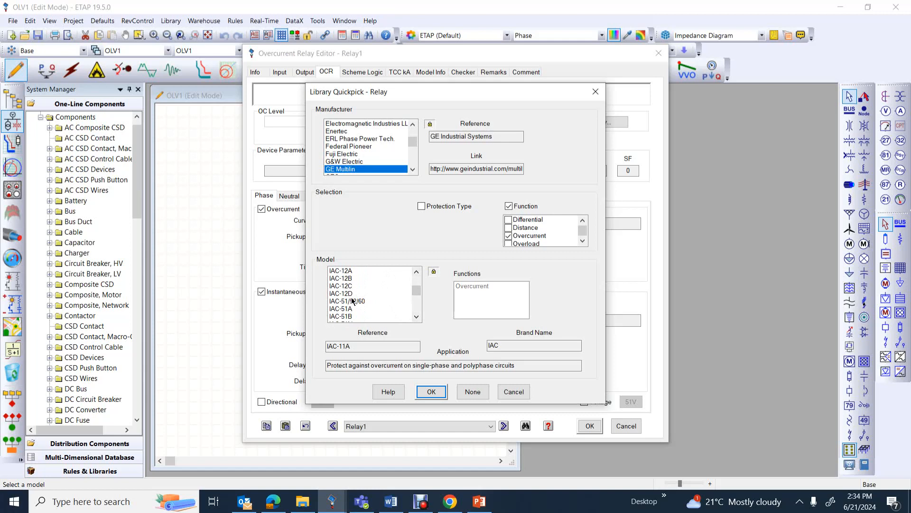
{"action": "left_click", "coordinate": [352, 300]}
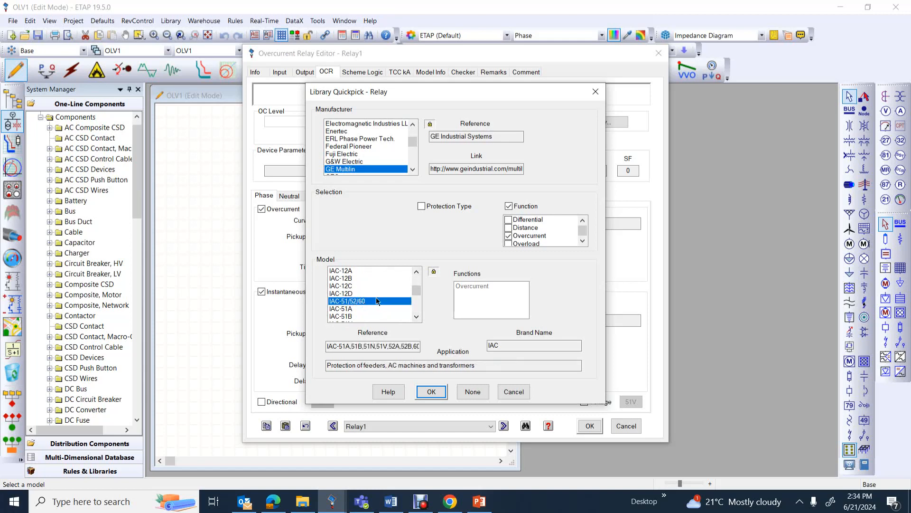
{"action": "left_click", "coordinate": [431, 391]}
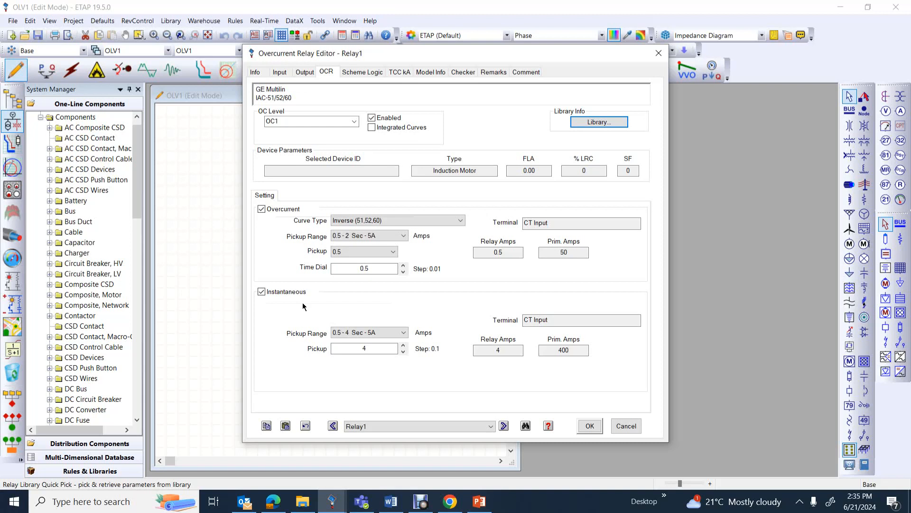
Disable the instantaneous element and set the overcurrent pickup range to 1.5 - 6 Sec - 5A with a pickup of 2
{"action": "left_click", "coordinate": [261, 292]}
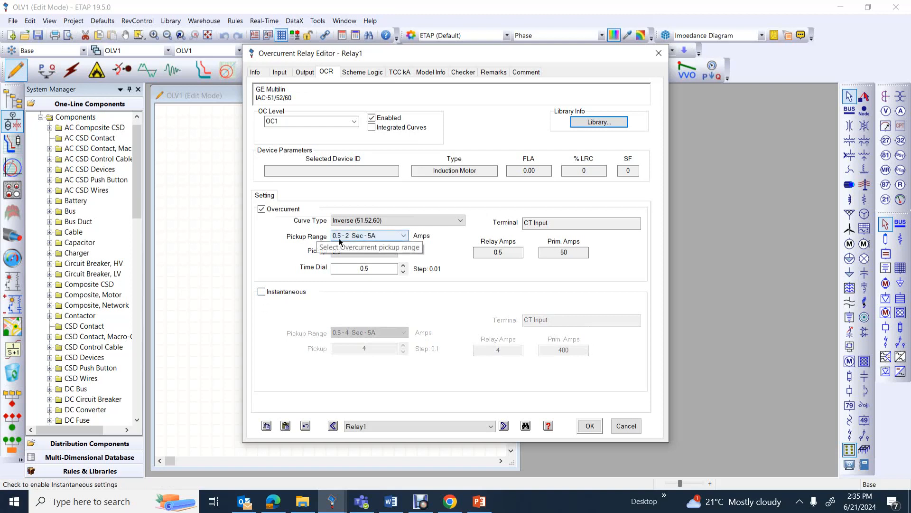
{"action": "left_click", "coordinate": [405, 237]}
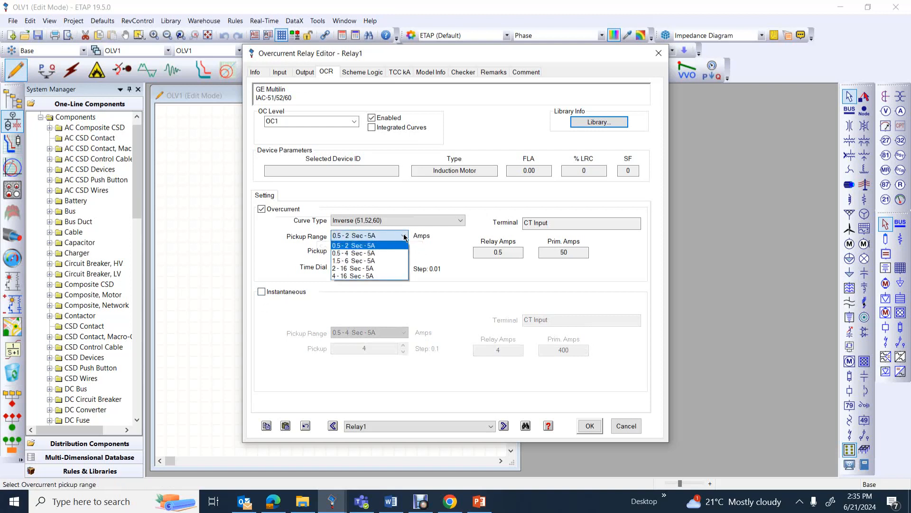
{"action": "left_click", "coordinate": [369, 261]}
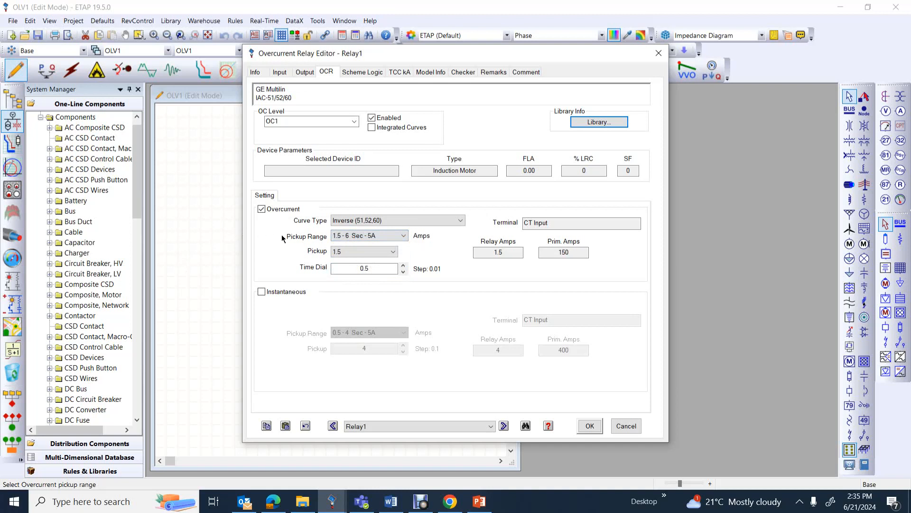
{"action": "left_click", "coordinate": [383, 255]}
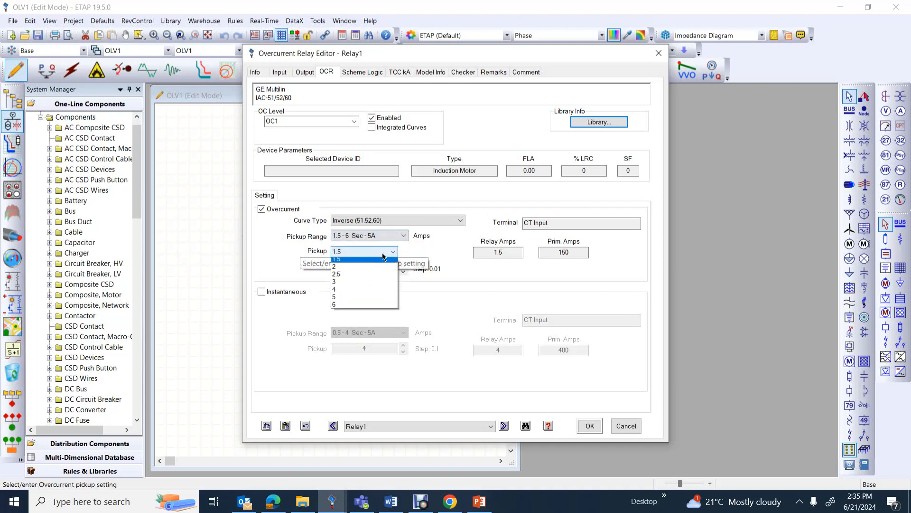
{"action": "left_click", "coordinate": [340, 269]}
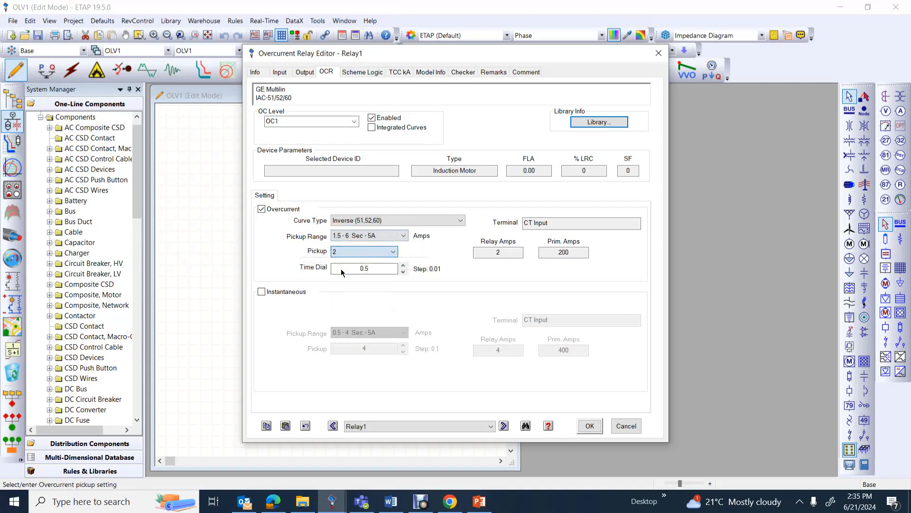
Set the overcurrent time dial to 1 and accept the relay settings
{"action": "left_click", "coordinate": [341, 268]}
{"action": "double_click", "coordinate": [374, 269]}
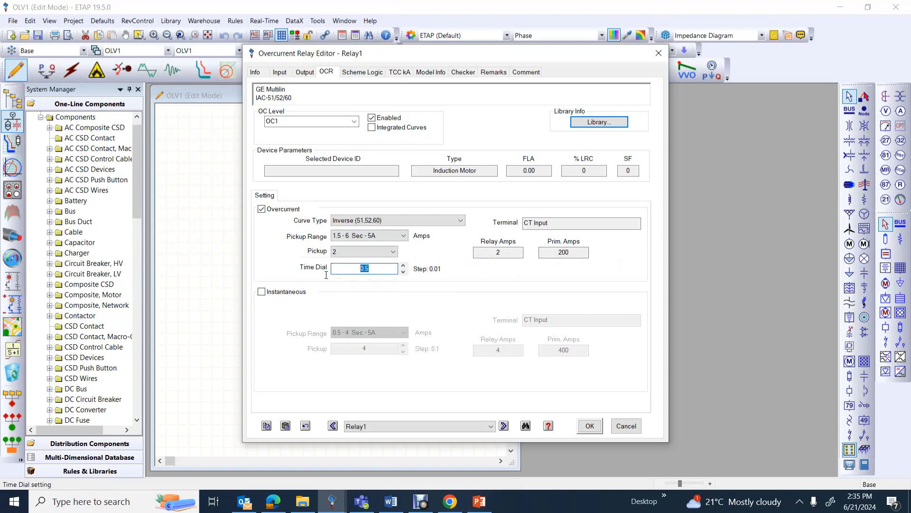
{"action": "type", "text": "1"}
{"action": "left_click", "coordinate": [590, 426]}
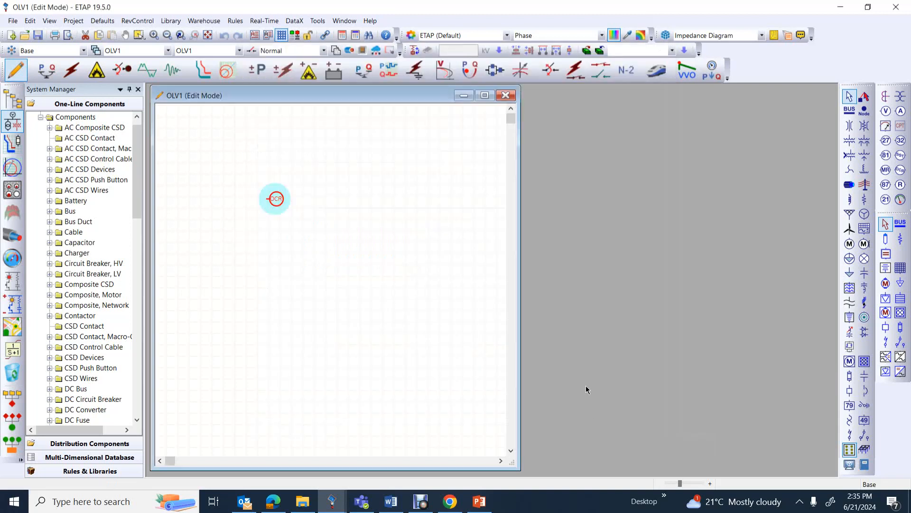
Switch the diagram to Star - Protection & Coordination mode and create a Star View for the overcurrent relay
{"action": "left_click", "coordinate": [333, 258]}
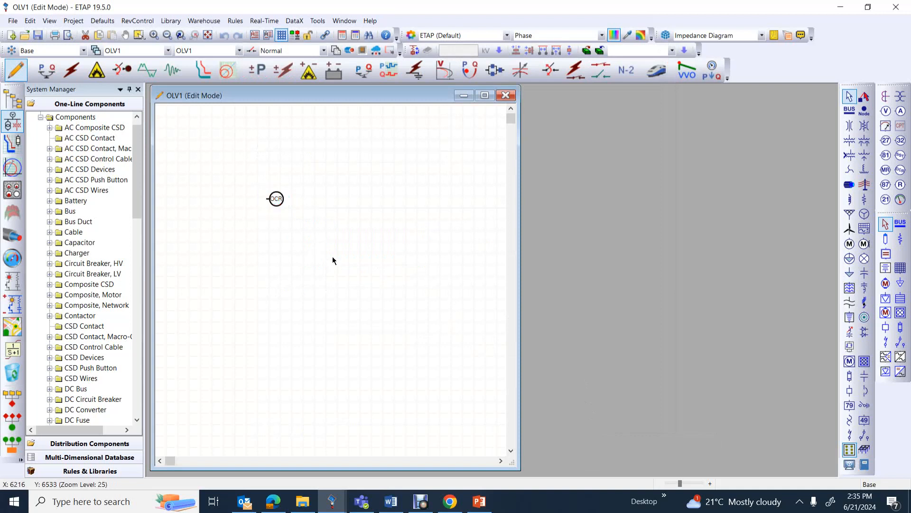
{"action": "left_click", "coordinate": [208, 71]}
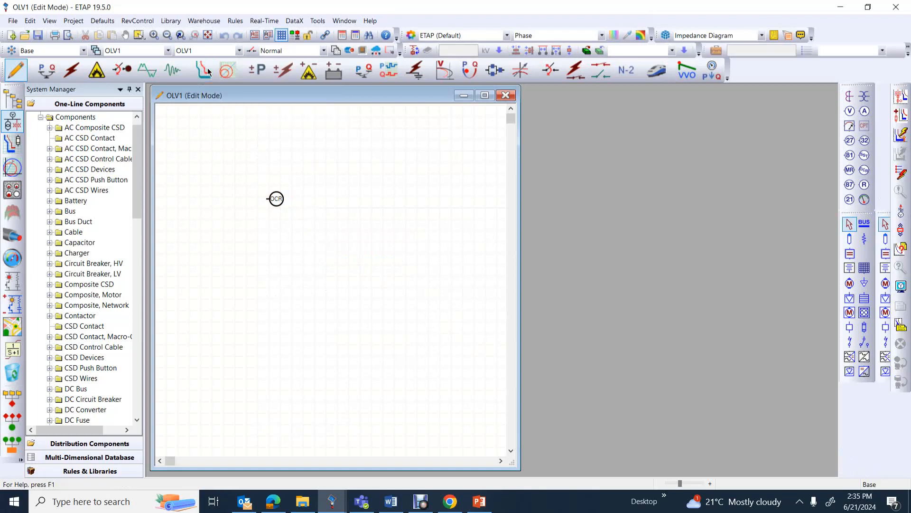
{"action": "left_click", "coordinate": [279, 203]}
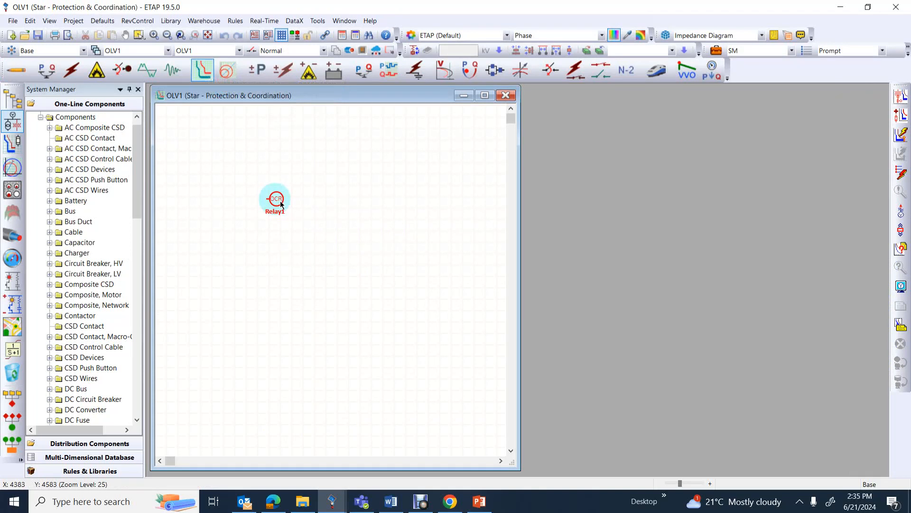
{"action": "left_click", "coordinate": [905, 101]}
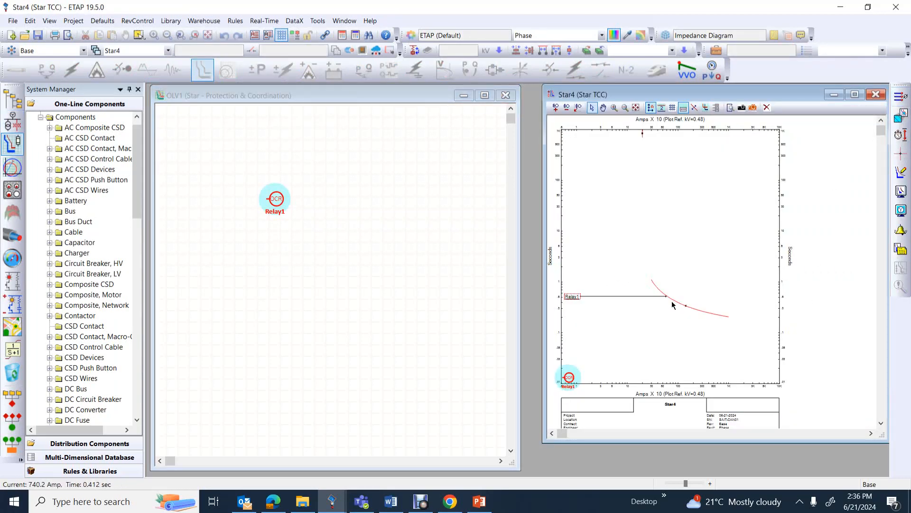
{"action": "left_click", "coordinate": [480, 500]}
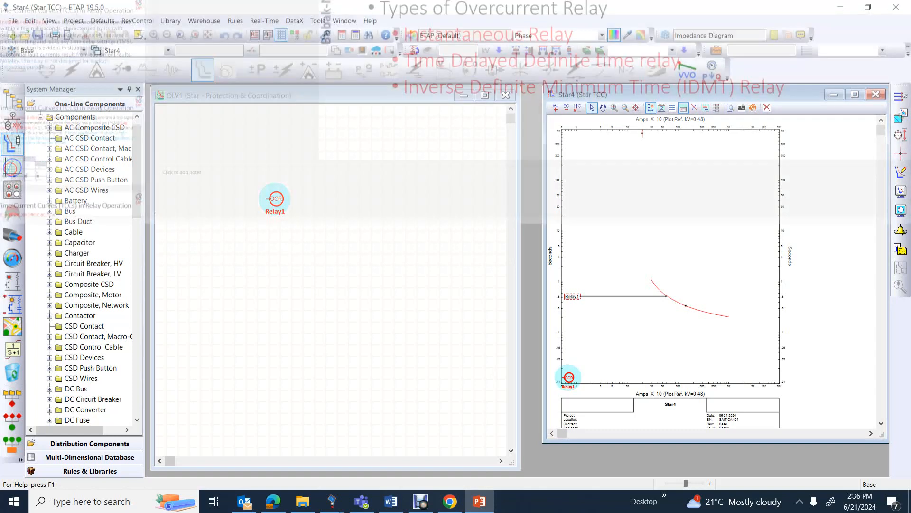
{"action": "left_click", "coordinate": [724, 157]}
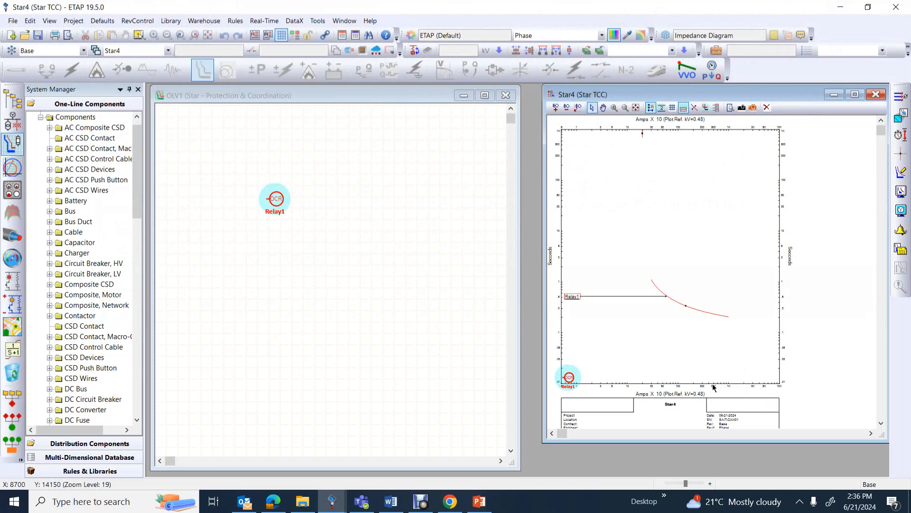
Set the font size of the axis tick marks in the Star4 plot to 10
{"action": "left_click", "coordinate": [901, 193]}
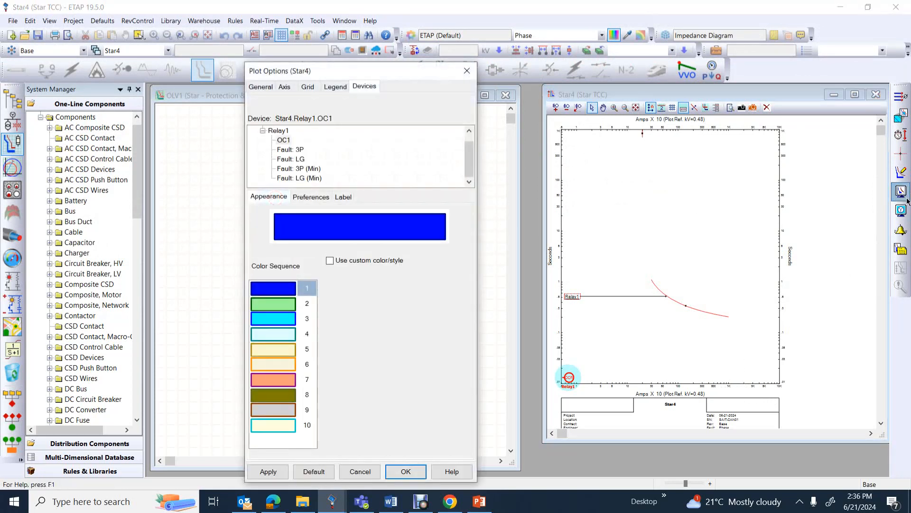
{"action": "left_click", "coordinate": [287, 87]}
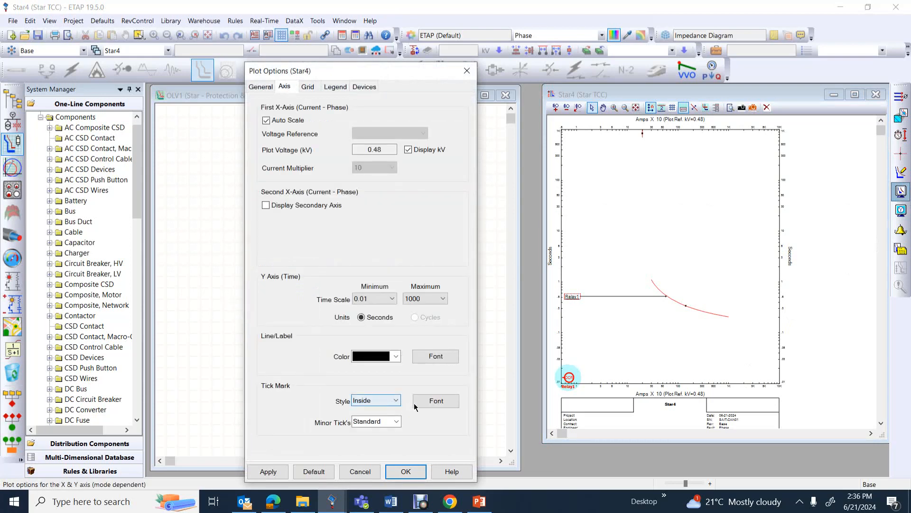
{"action": "left_click", "coordinate": [437, 401]}
{"action": "left_click", "coordinate": [436, 402]}
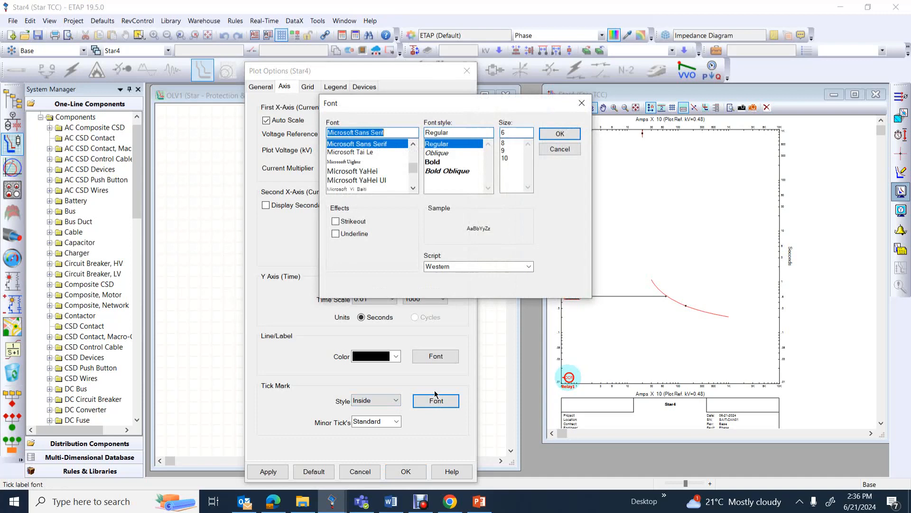
{"action": "left_click", "coordinate": [507, 158]}
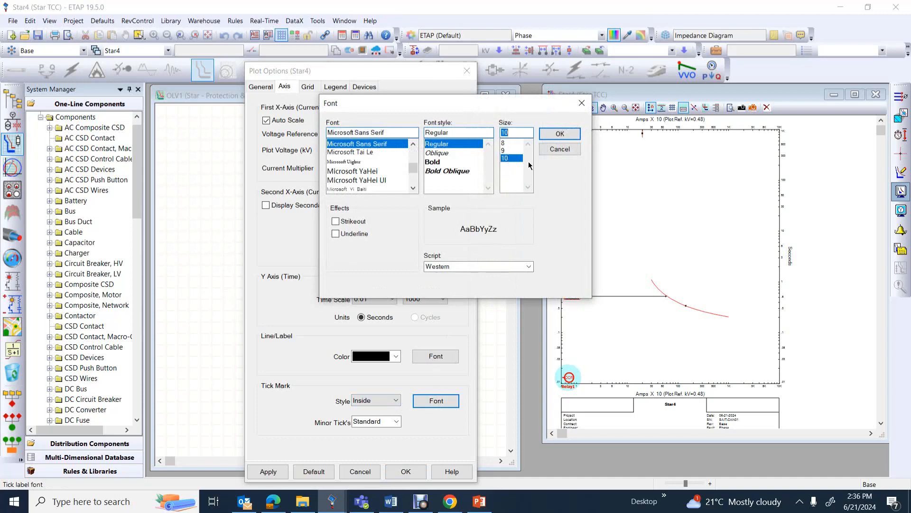
{"action": "left_click", "coordinate": [559, 135]}
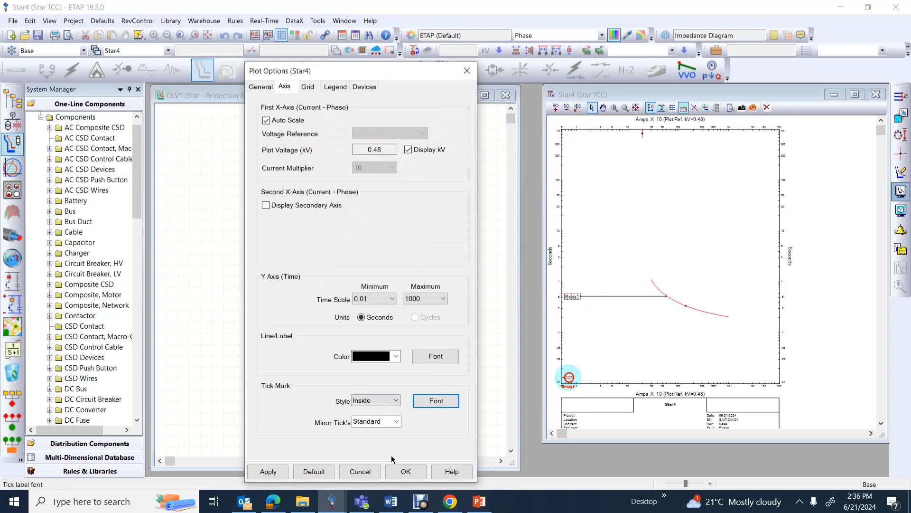
{"action": "left_click", "coordinate": [400, 472]}
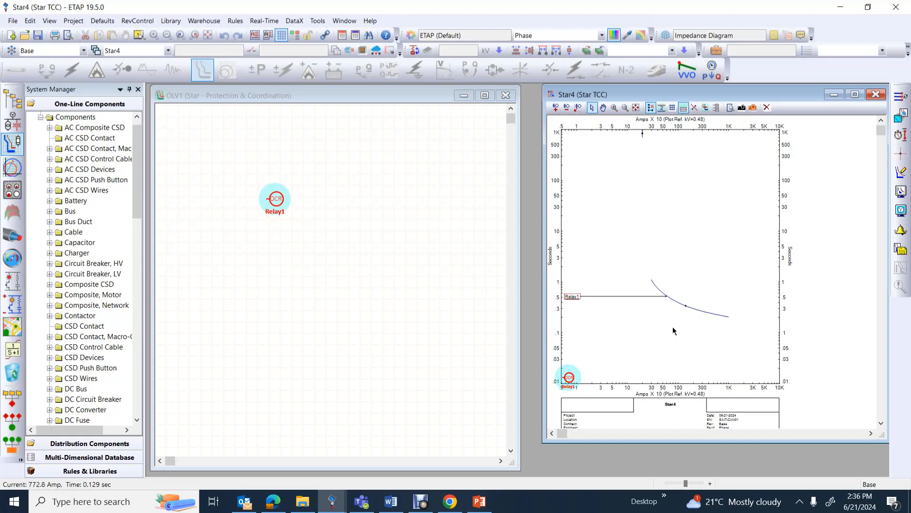
Place a crosshair on the relay curve at about 3417 A and set its label font size to 16
{"action": "left_click", "coordinate": [901, 153]}
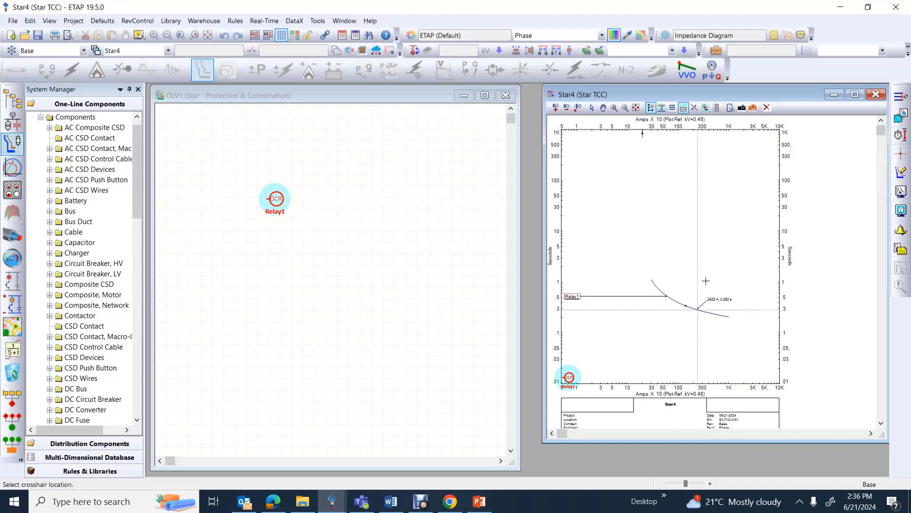
{"action": "left_click", "coordinate": [704, 311]}
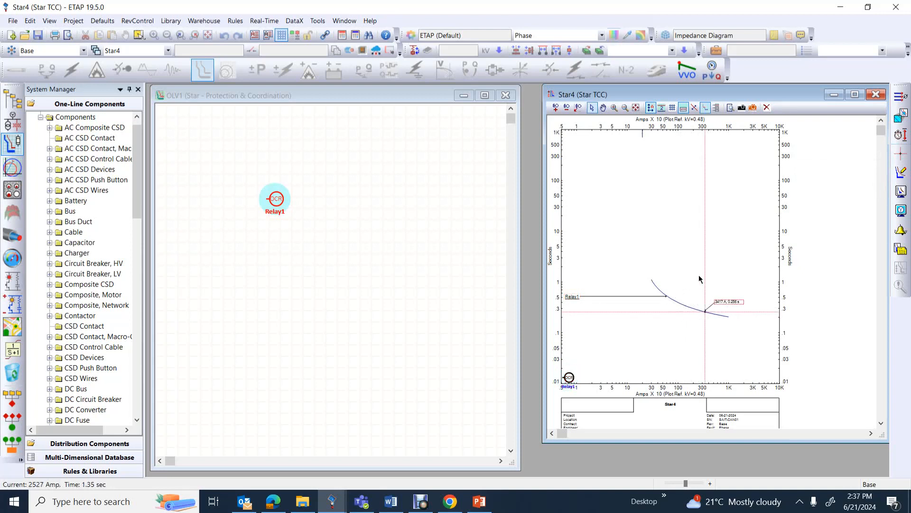
{"action": "right_click", "coordinate": [733, 300]}
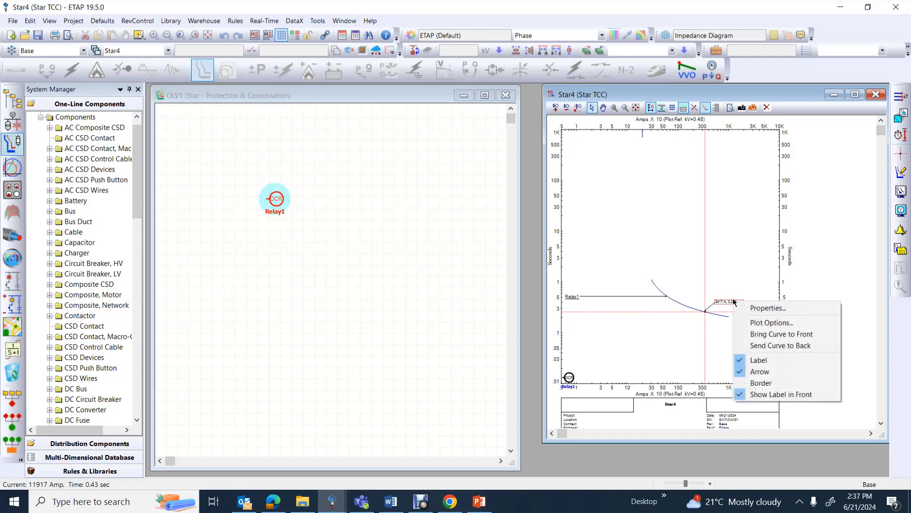
{"action": "left_click", "coordinate": [748, 319]}
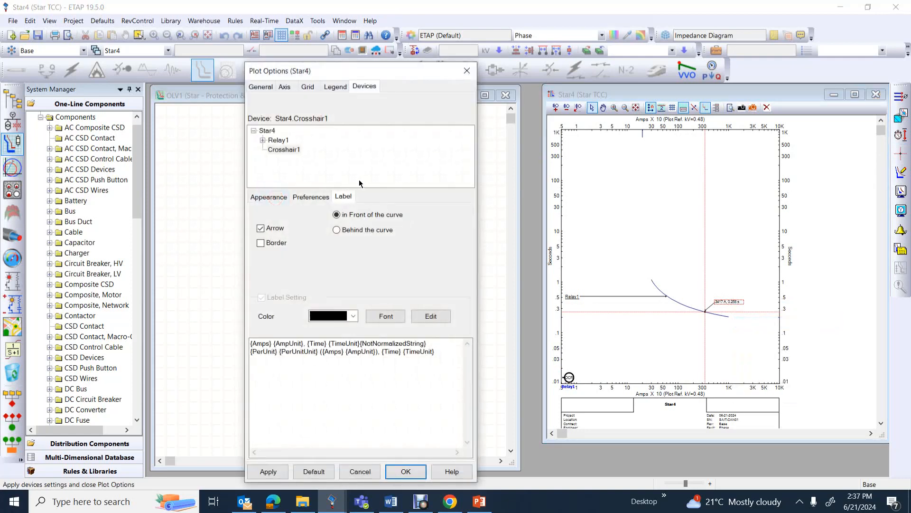
{"action": "left_click", "coordinate": [385, 316]}
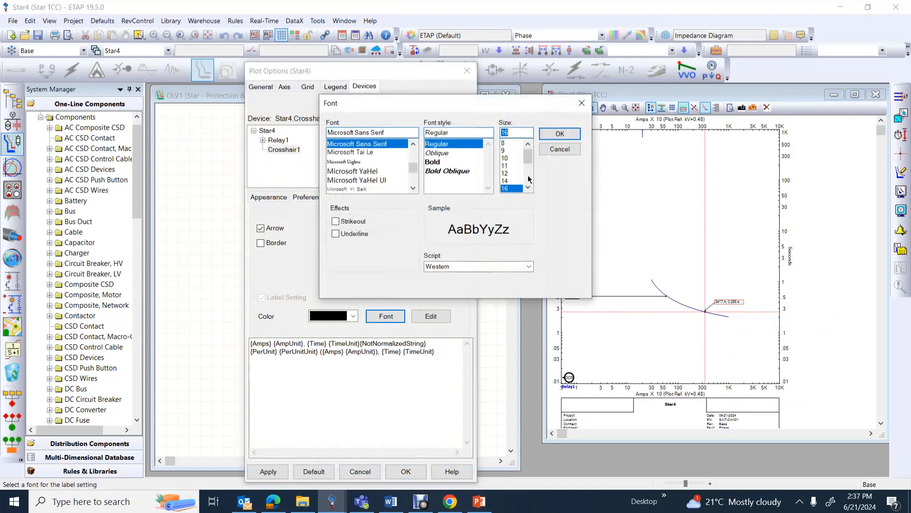
{"action": "left_click", "coordinate": [555, 134]}
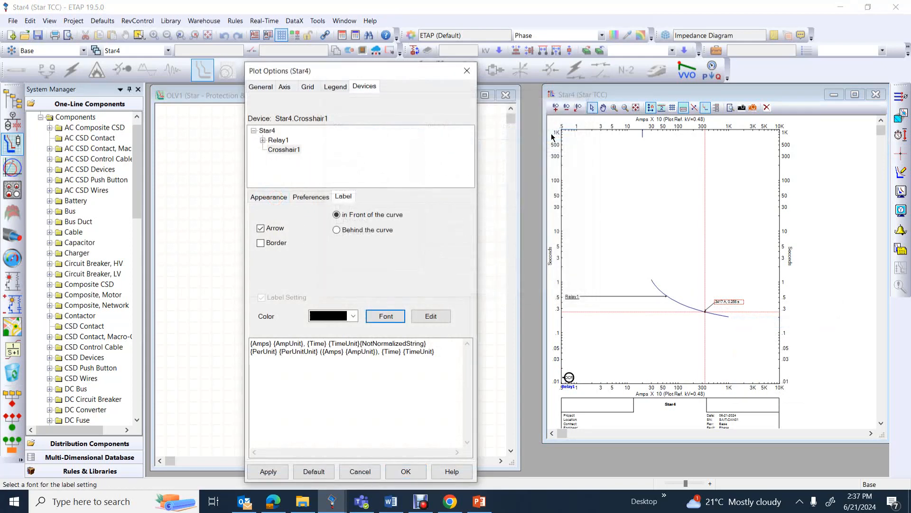
{"action": "left_click", "coordinate": [267, 471]}
{"action": "left_click", "coordinate": [417, 474]}
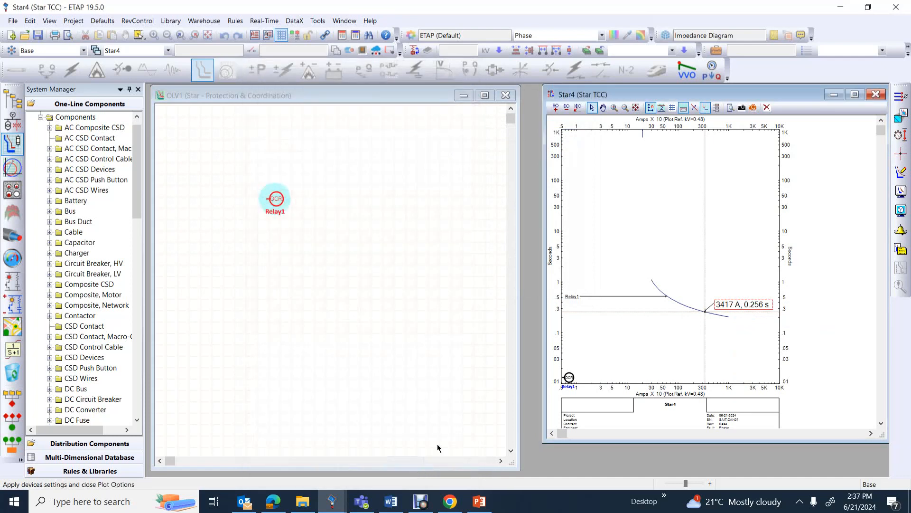
Move the crosshair up along the relay curve to about 823 A to read the operating time there
{"action": "left_click", "coordinate": [704, 313]}
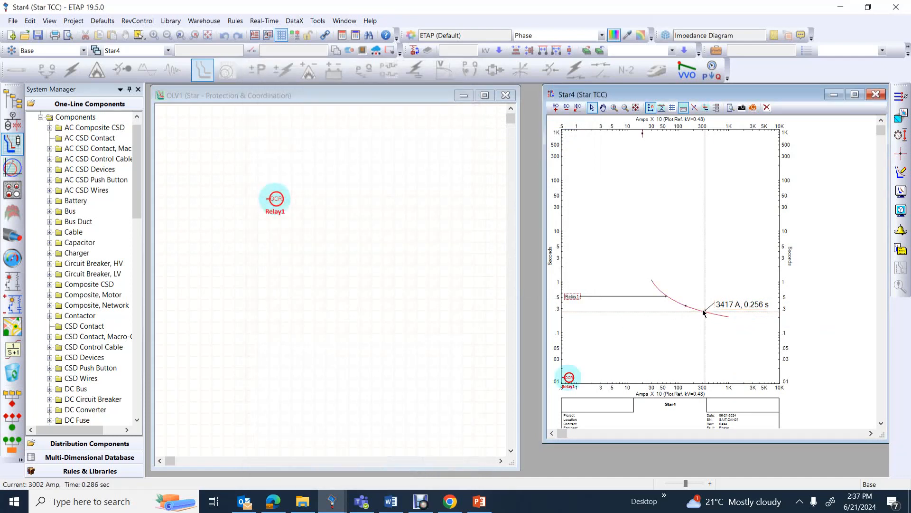
{"action": "left_click", "coordinate": [706, 314]}
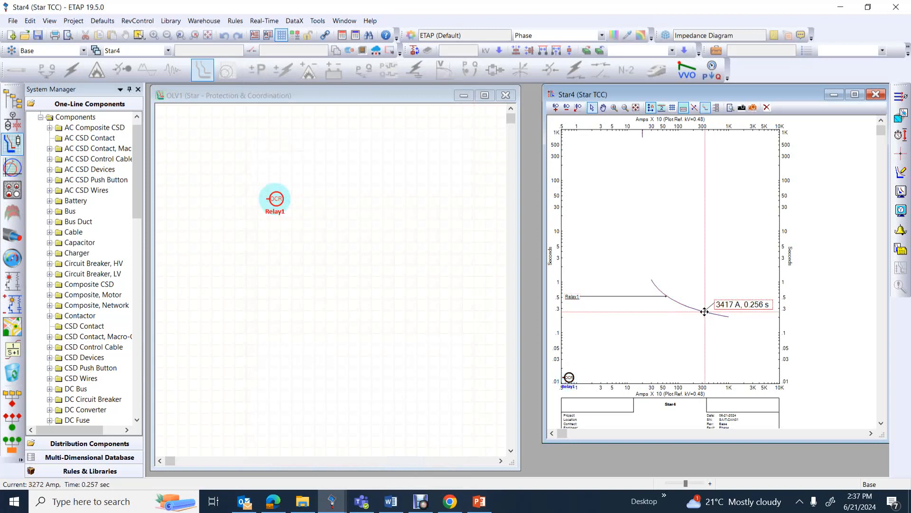
{"action": "left_click_drag", "start_coordinate": [704, 312], "coordinate": [679, 295]}
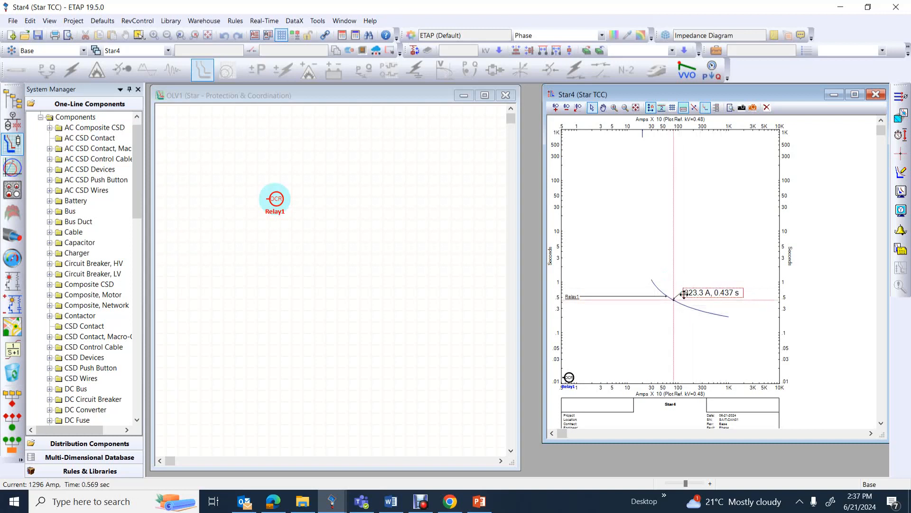
{"action": "left_click", "coordinate": [639, 344]}
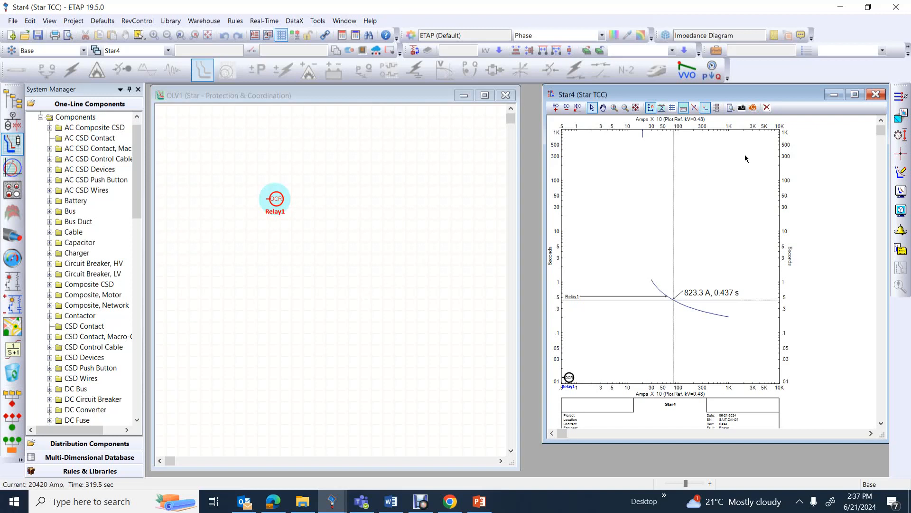
Close the Star4 plot and purge the Star4 view from the project
{"action": "left_click", "coordinate": [876, 95]}
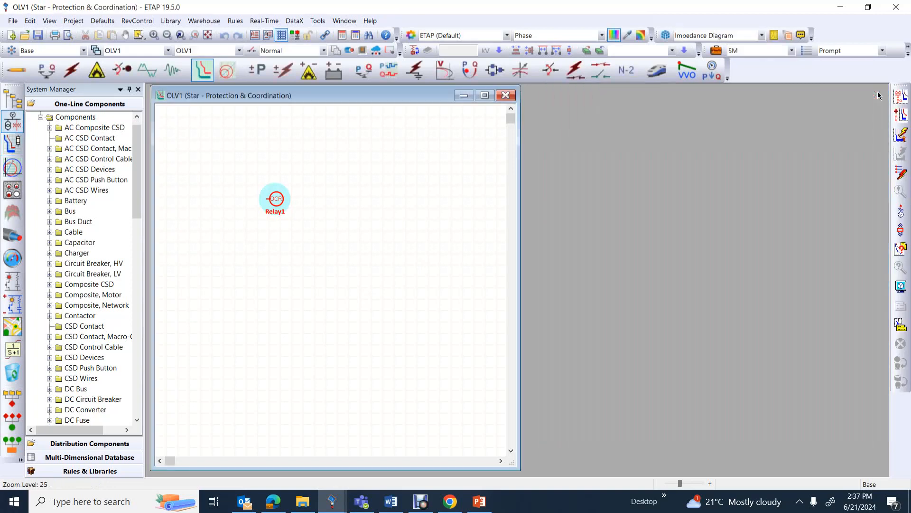
{"action": "left_click", "coordinate": [902, 115]}
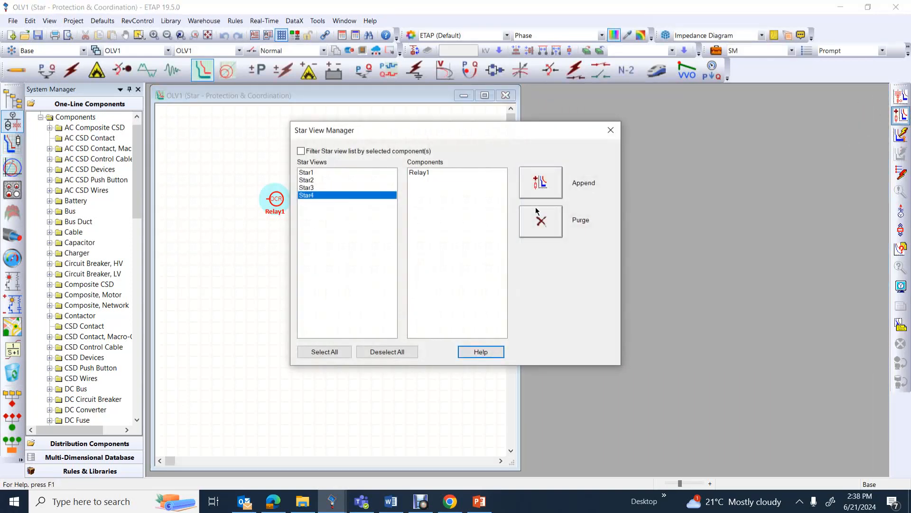
{"action": "left_click", "coordinate": [540, 221]}
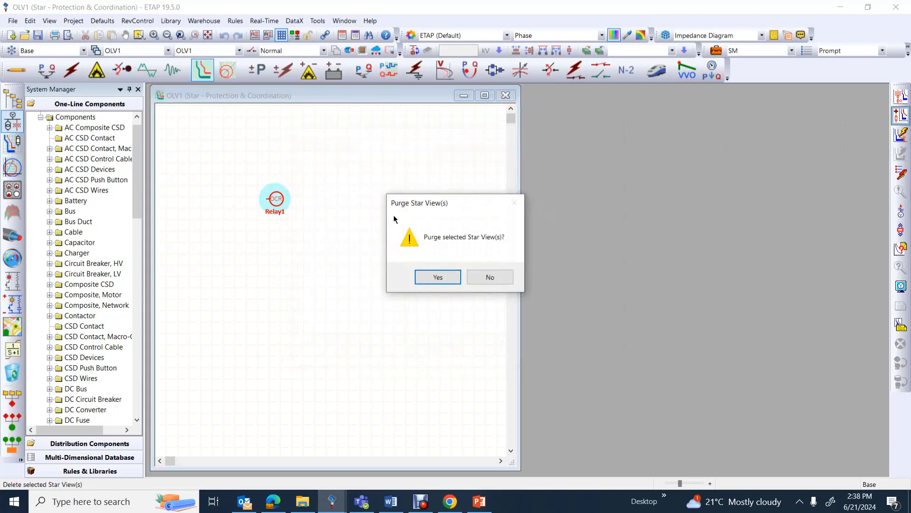
{"action": "left_click", "coordinate": [431, 275]}
Purge the Star3 and Star2 views from the project as well
{"action": "left_click", "coordinate": [901, 115]}
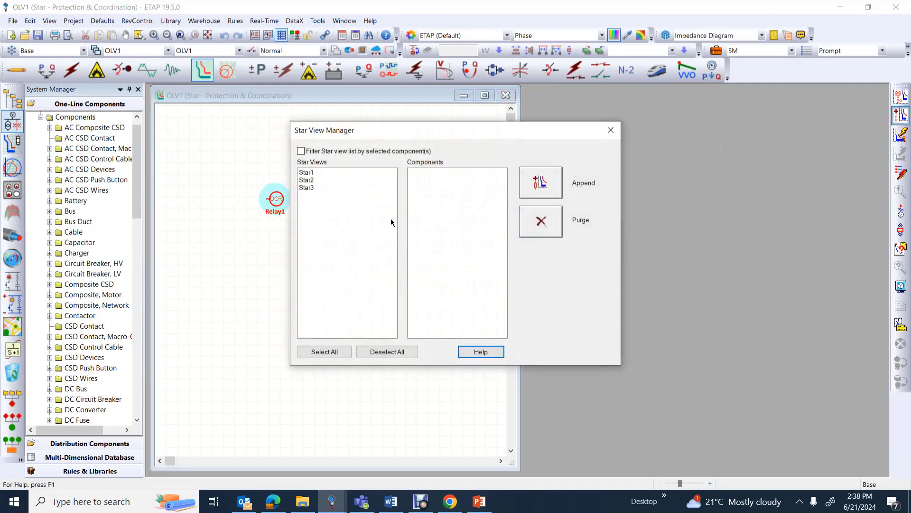
{"action": "left_click", "coordinate": [312, 187]}
{"action": "left_click", "coordinate": [540, 222]}
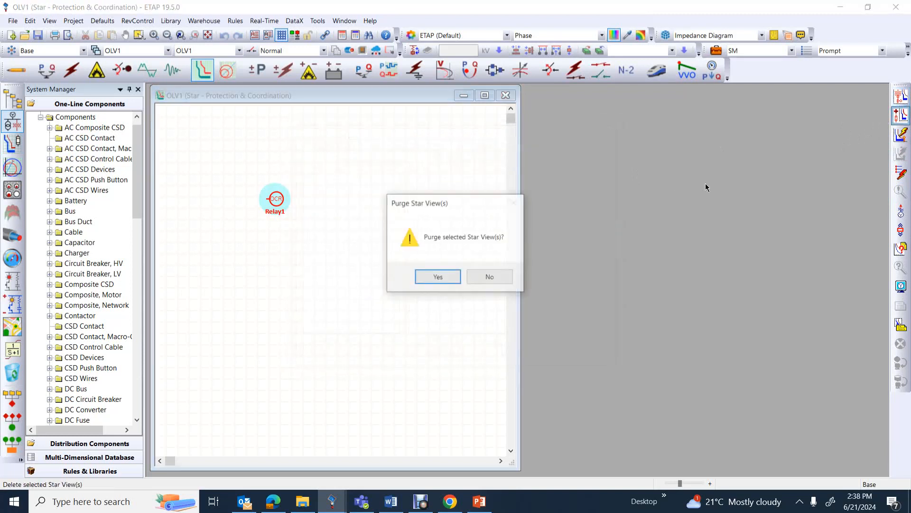
{"action": "left_click", "coordinate": [433, 275]}
{"action": "left_click", "coordinate": [902, 115]}
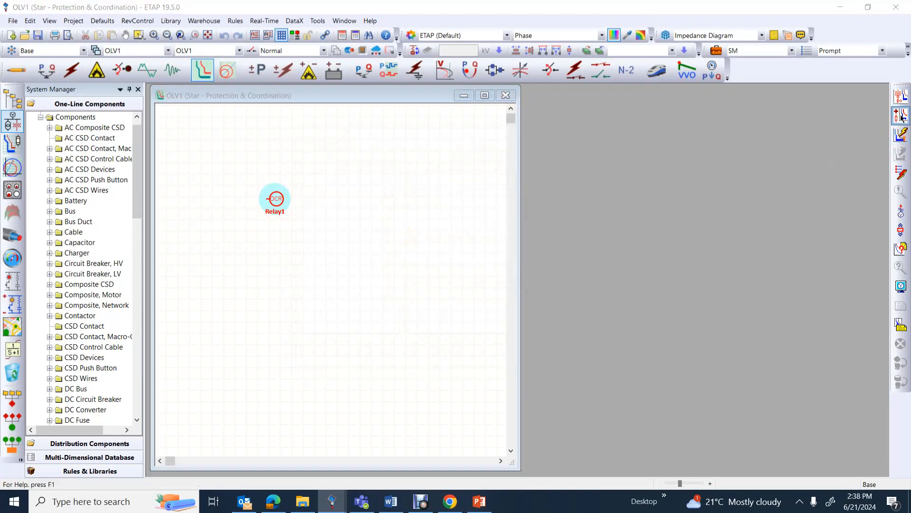
{"action": "left_click", "coordinate": [313, 174]}
{"action": "left_click", "coordinate": [312, 181]}
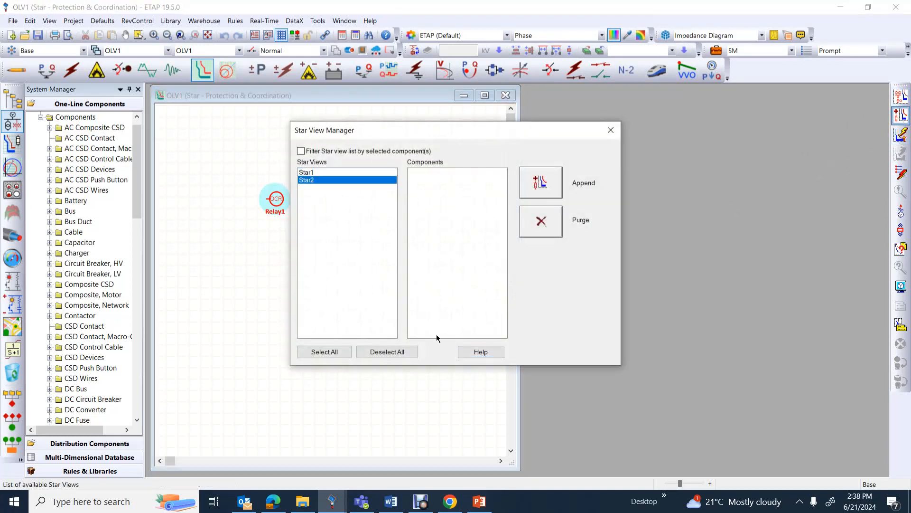
{"action": "left_click", "coordinate": [539, 225]}
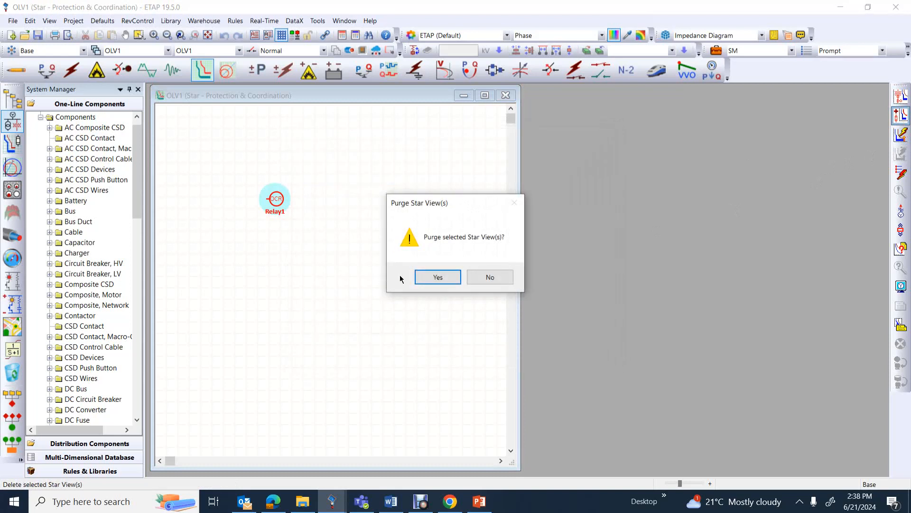
{"action": "left_click", "coordinate": [433, 277]}
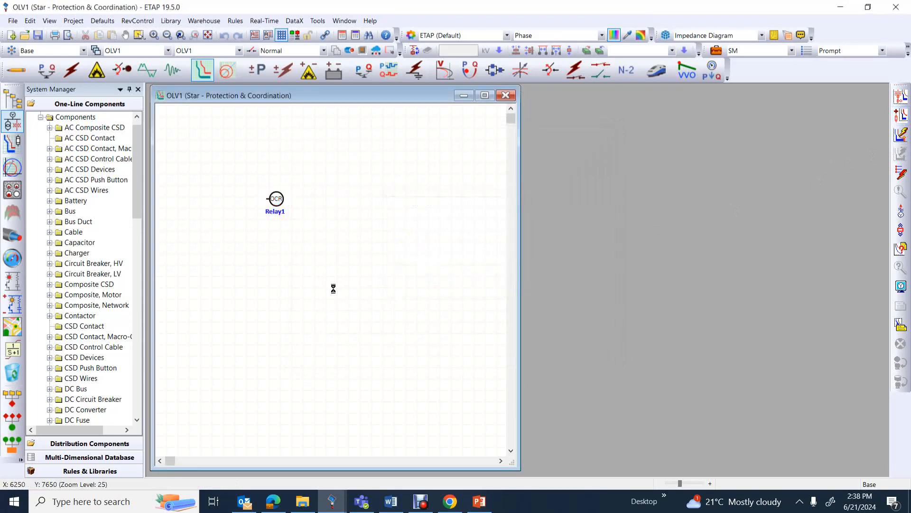
Switch the one-line diagram to Edit Mode and paste a copy of Relay1 just below the original
{"action": "left_click", "coordinate": [25, 71]}
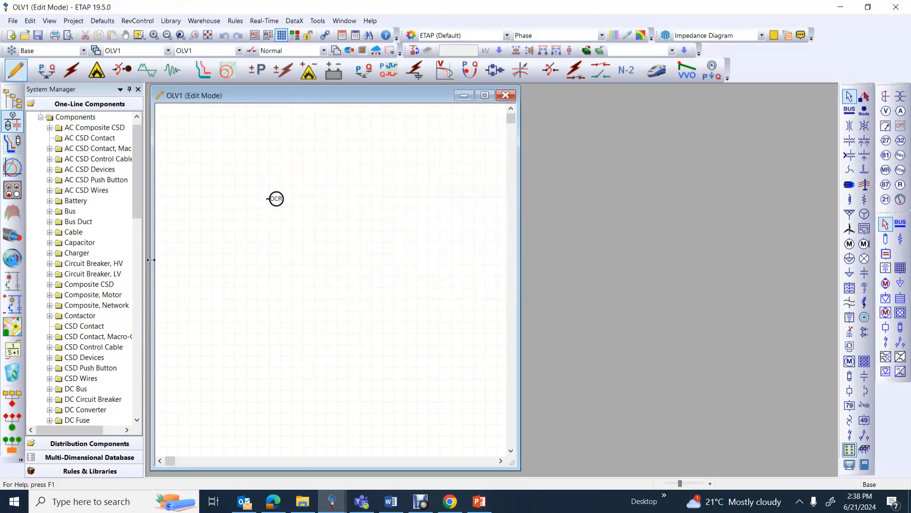
{"action": "left_click", "coordinate": [278, 200]}
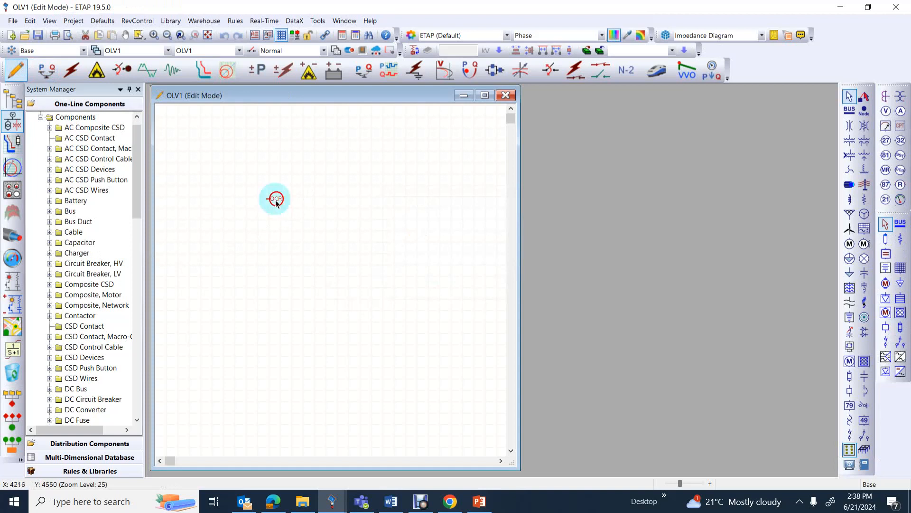
{"action": "right_click", "coordinate": [275, 202]}
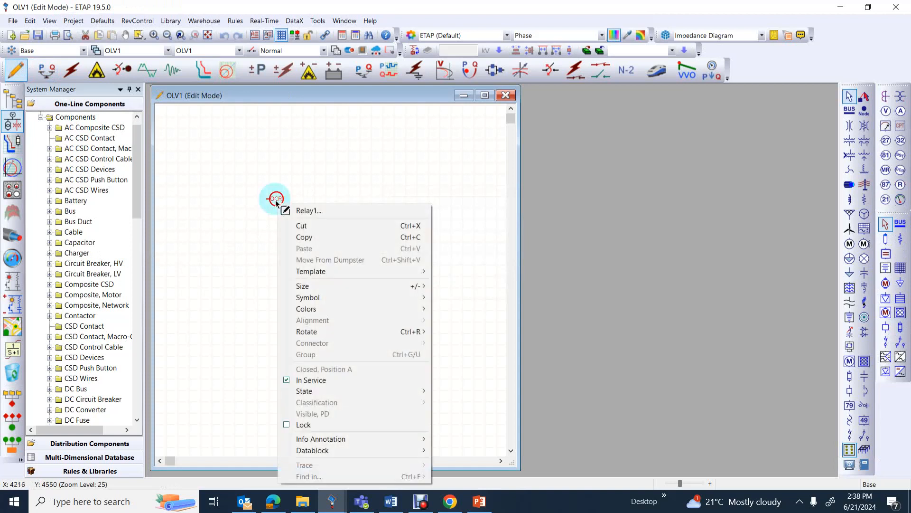
{"action": "left_click", "coordinate": [302, 236]}
{"action": "right_click", "coordinate": [268, 218]}
{"action": "left_click", "coordinate": [299, 253]}
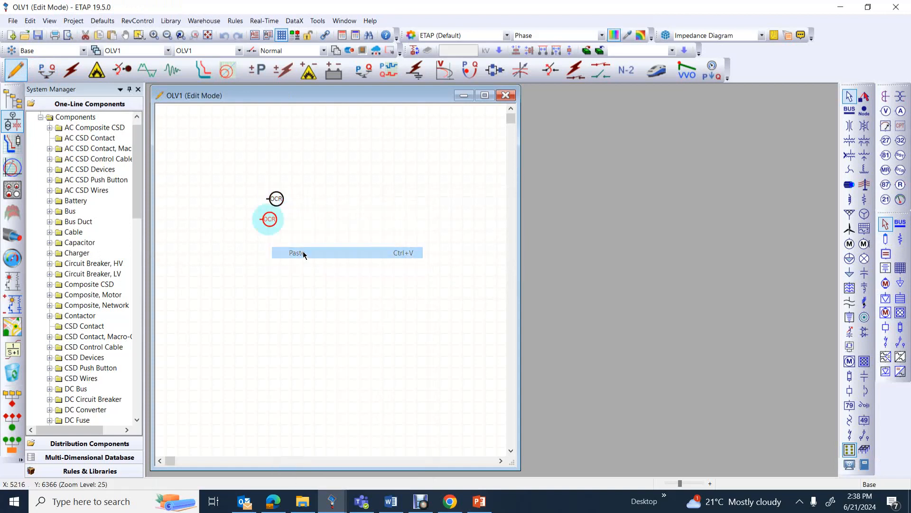
Paste two more copies of the relay further down and arrange all four relays in a vertical column
{"action": "right_click", "coordinate": [277, 255]}
{"action": "left_click", "coordinate": [308, 245]}
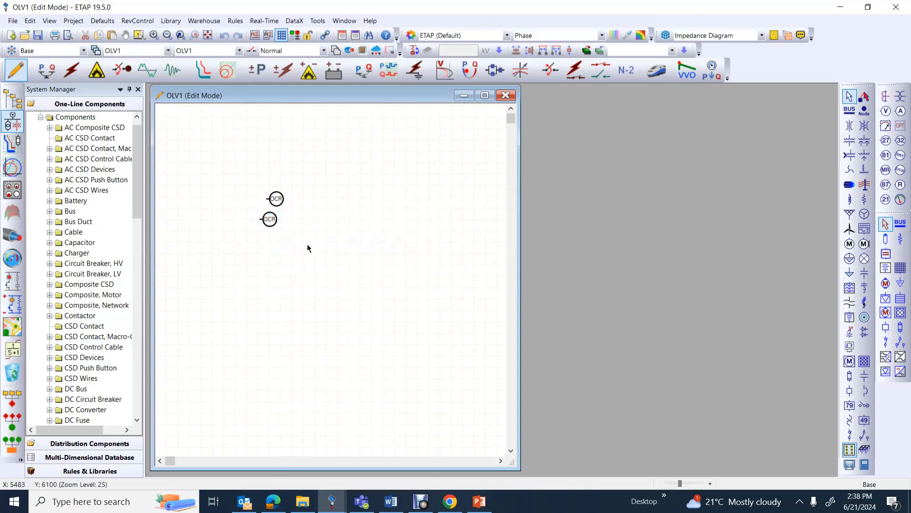
{"action": "left_click", "coordinate": [272, 221]}
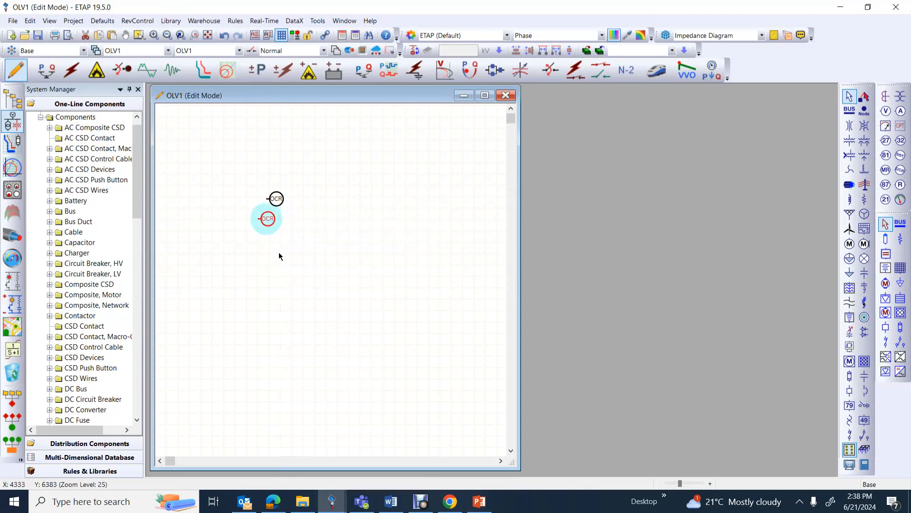
{"action": "right_click", "coordinate": [279, 251]}
{"action": "left_click", "coordinate": [304, 251]}
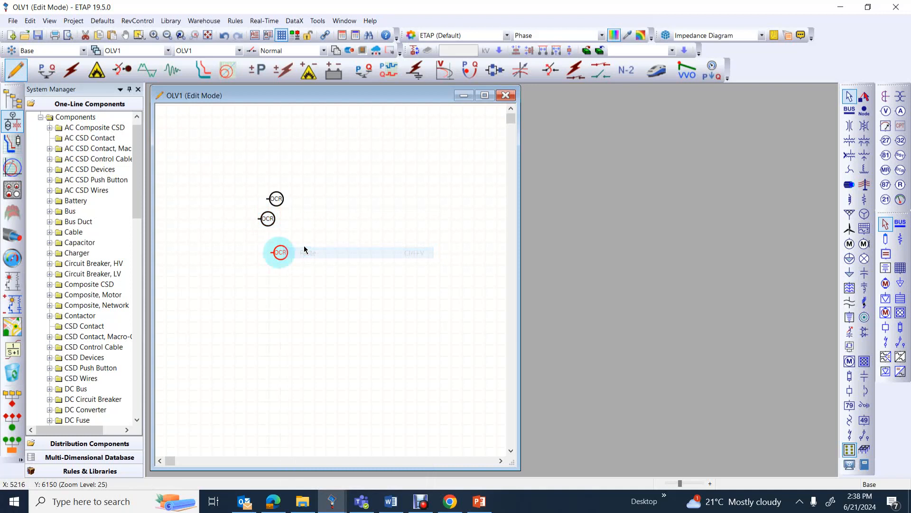
{"action": "right_click", "coordinate": [280, 281]}
{"action": "left_click", "coordinate": [250, 303]}
{"action": "right_click", "coordinate": [285, 284]}
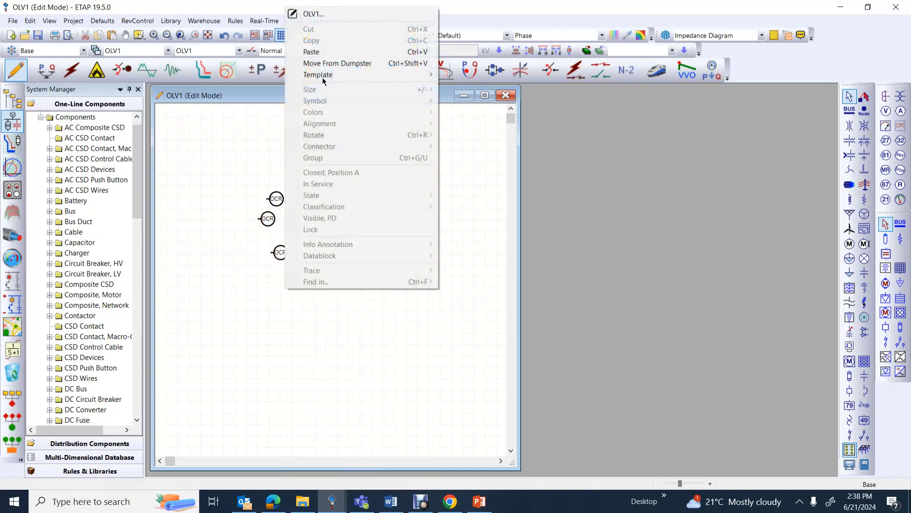
{"action": "left_click", "coordinate": [321, 56]}
{"action": "left_click_drag", "start_coordinate": [267, 220], "coordinate": [283, 204]}
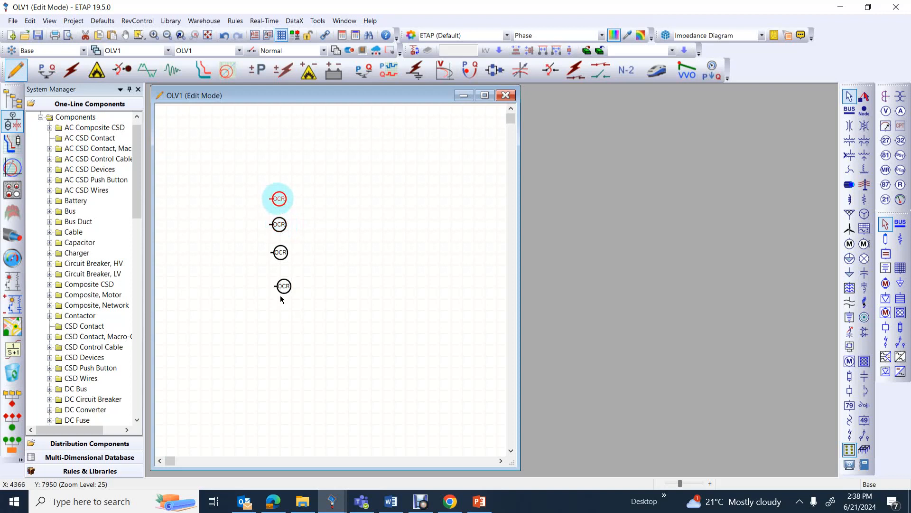
Move the lowest relay up into line with the column and switch the diagram to Star - Protection & Coordination mode
{"action": "left_click_drag", "start_coordinate": [280, 295], "coordinate": [277, 280]}
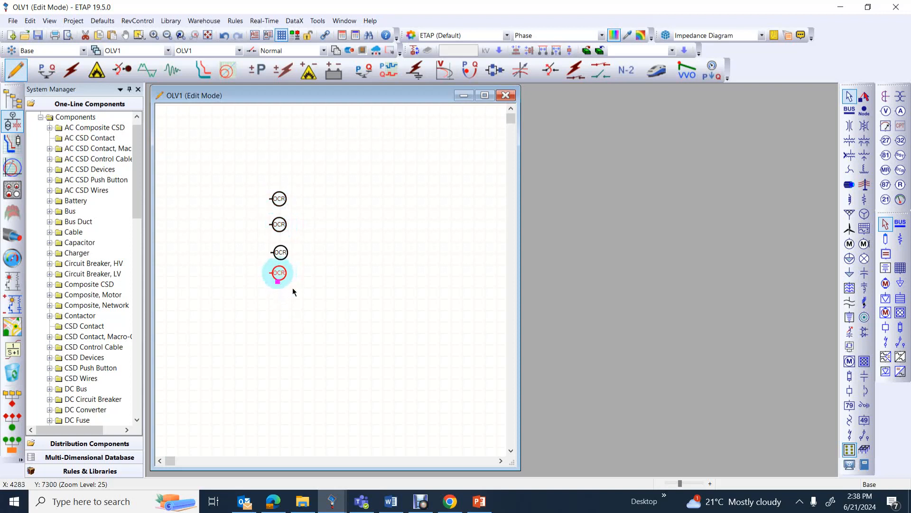
{"action": "left_click", "coordinate": [332, 333]}
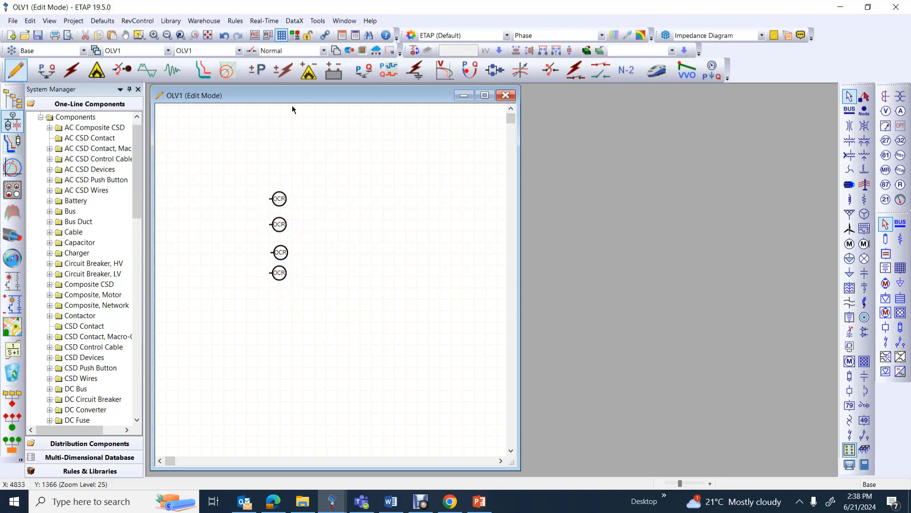
{"action": "left_click", "coordinate": [202, 72]}
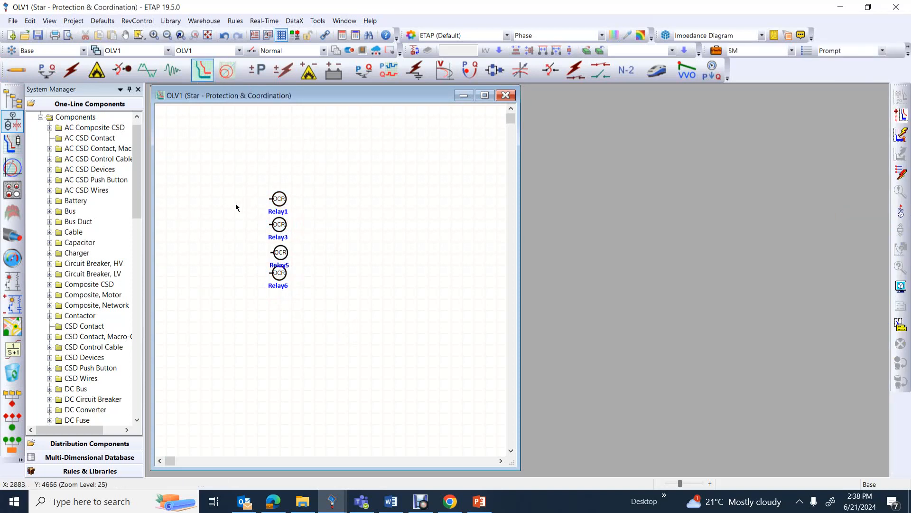
Align Relay5 and Relay6 with the relays above and space them evenly in the column
{"action": "left_click_drag", "start_coordinate": [226, 170], "coordinate": [316, 315]}
{"action": "left_click_drag", "start_coordinate": [316, 315], "coordinate": [317, 315]}
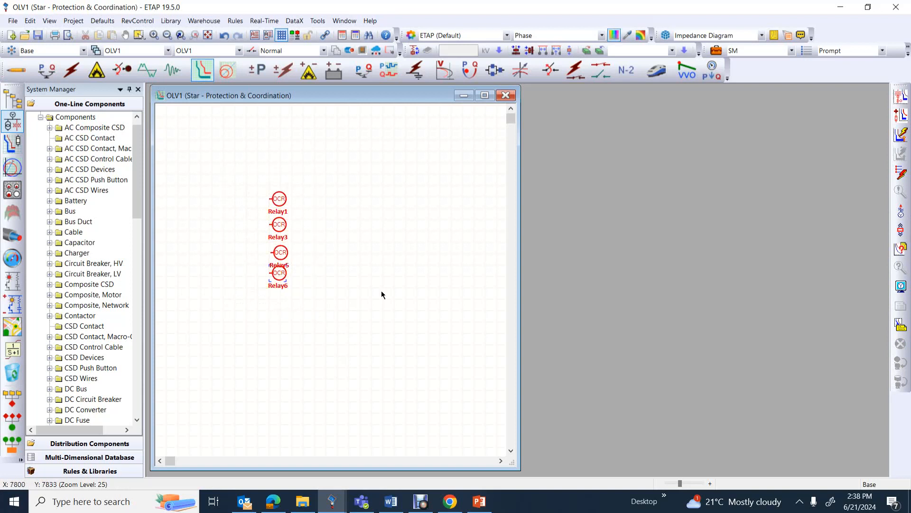
{"action": "left_click", "coordinate": [330, 281]}
{"action": "left_click_drag", "start_coordinate": [281, 275], "coordinate": [276, 255]}
{"action": "left_click", "coordinate": [326, 255]}
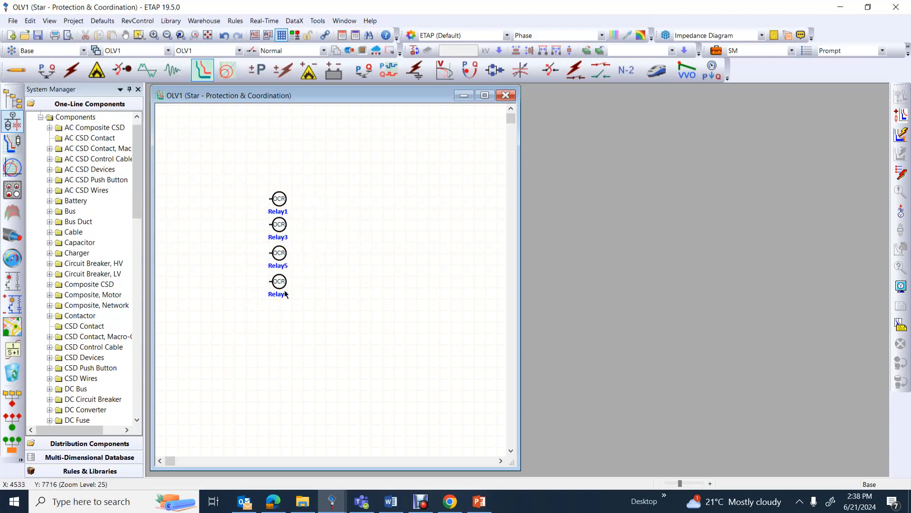
Purge the deleted Relay4 and Relay2 from the System Dumpster and close it
{"action": "left_click", "coordinate": [17, 375]}
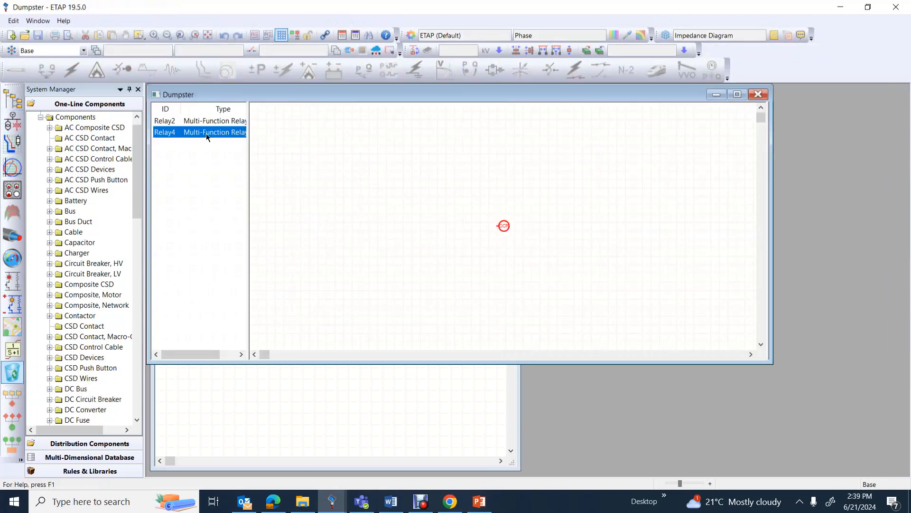
{"action": "key", "text": "Delete"}
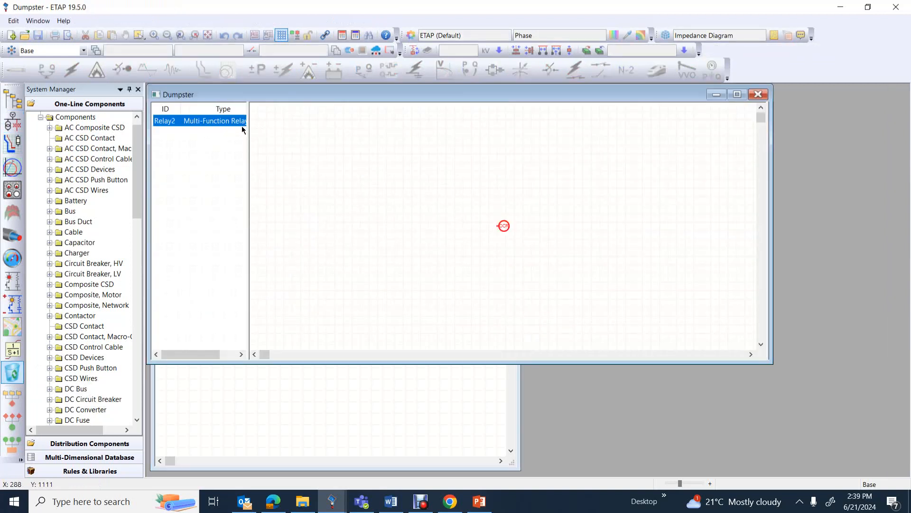
{"action": "key", "text": "Delete"}
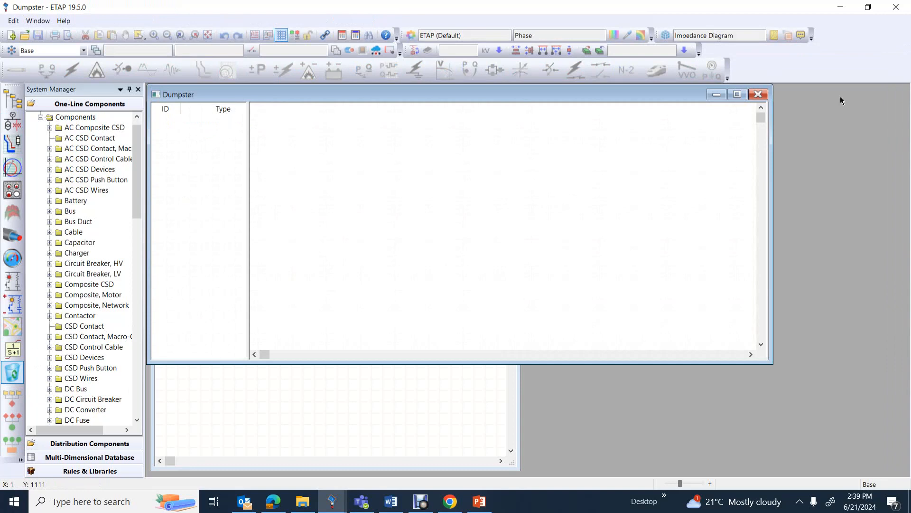
{"action": "left_click", "coordinate": [758, 94]}
Rename Relay3, the second relay in the column, as Relay2
{"action": "double_click", "coordinate": [279, 225]}
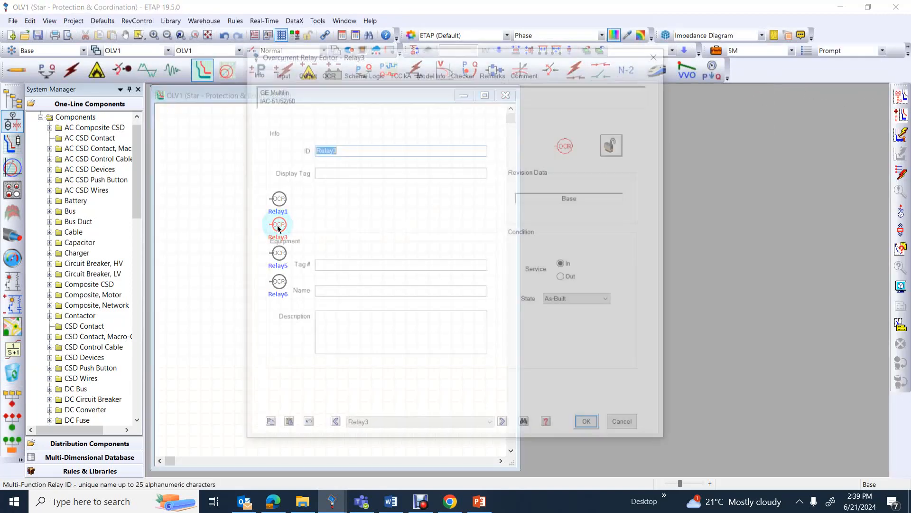
{"action": "left_click", "coordinate": [347, 147]}
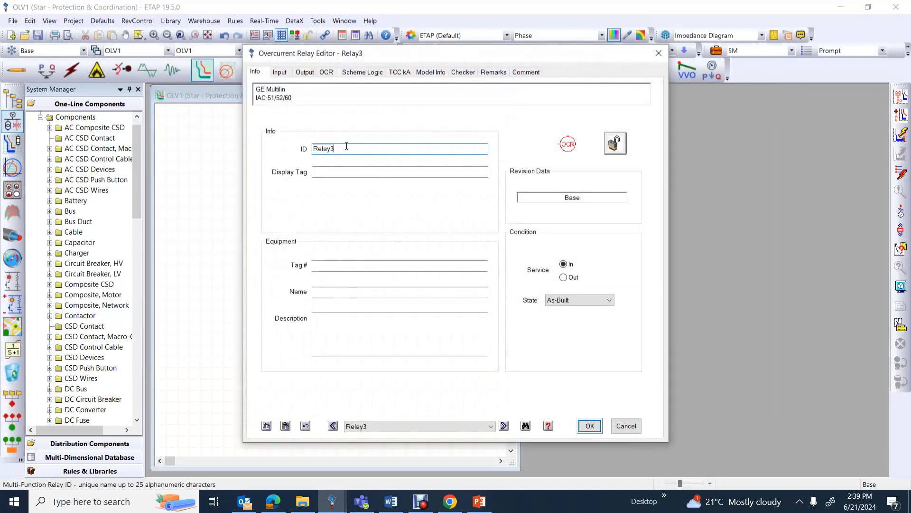
{"action": "key", "text": "BackSpace"}
{"action": "type", "text": "2"}
{"action": "left_click", "coordinate": [600, 428]}
Rename Relay5, the third relay in the column, as Relay3
{"action": "double_click", "coordinate": [283, 255]}
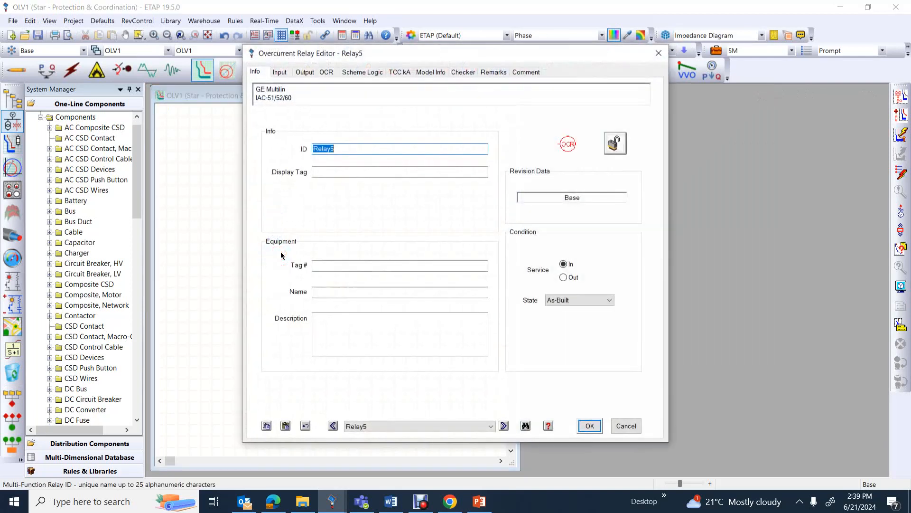
{"action": "left_click", "coordinate": [338, 147]}
{"action": "type", "text": "3"}
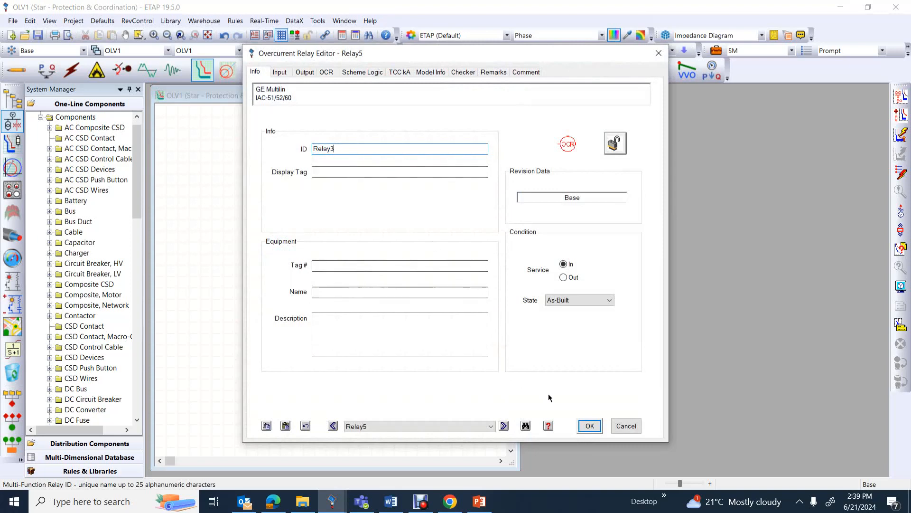
{"action": "left_click", "coordinate": [589, 425]}
Rename Relay6, the lowest relay in the column, as Relay4
{"action": "double_click", "coordinate": [278, 284]}
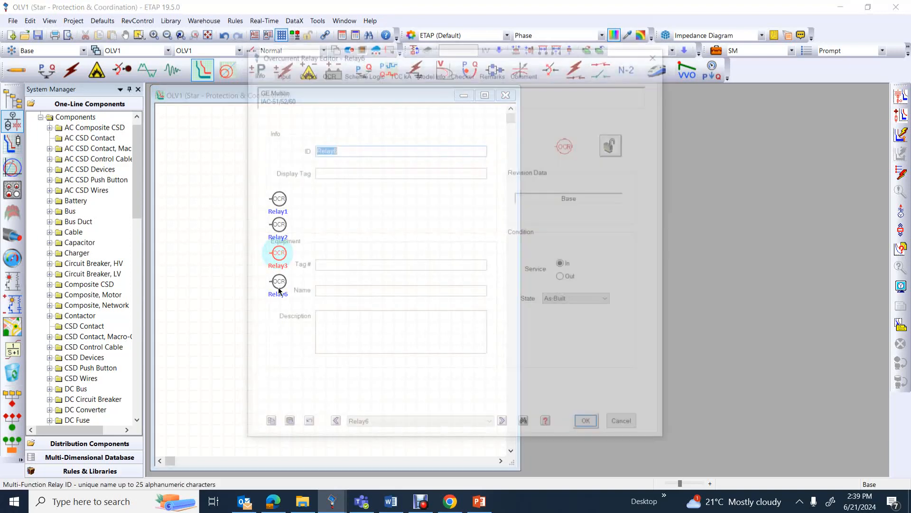
{"action": "left_click", "coordinate": [338, 148]}
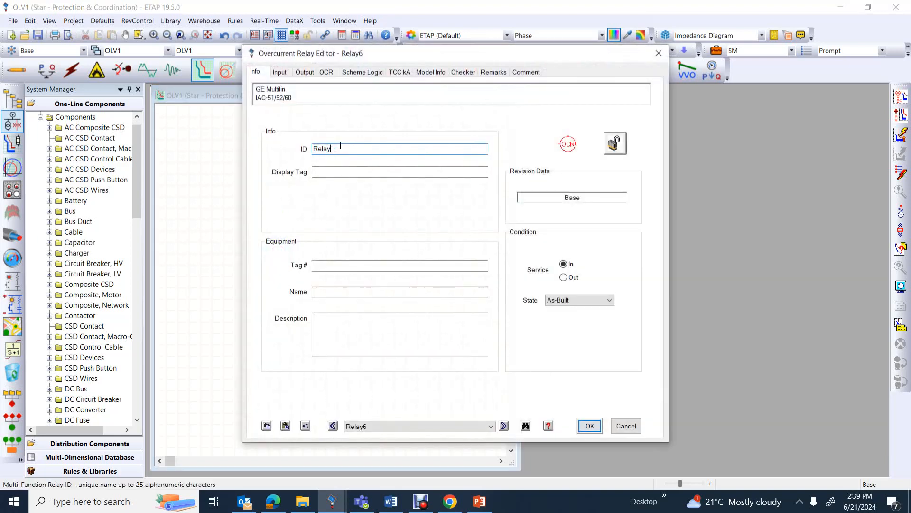
{"action": "type", "text": "4"}
{"action": "left_click", "coordinate": [589, 425]}
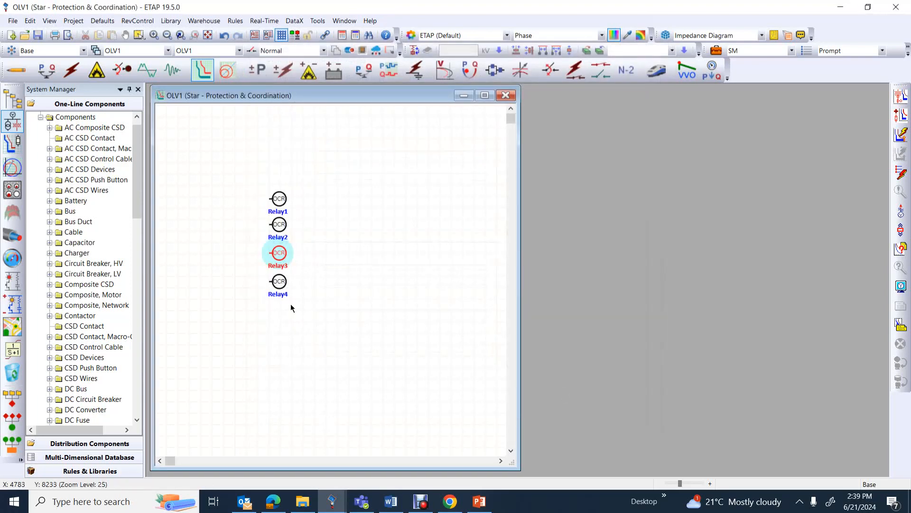
Create a new Star View plot containing all four relays, Relay1 to Relay4
{"action": "left_click", "coordinate": [292, 310]}
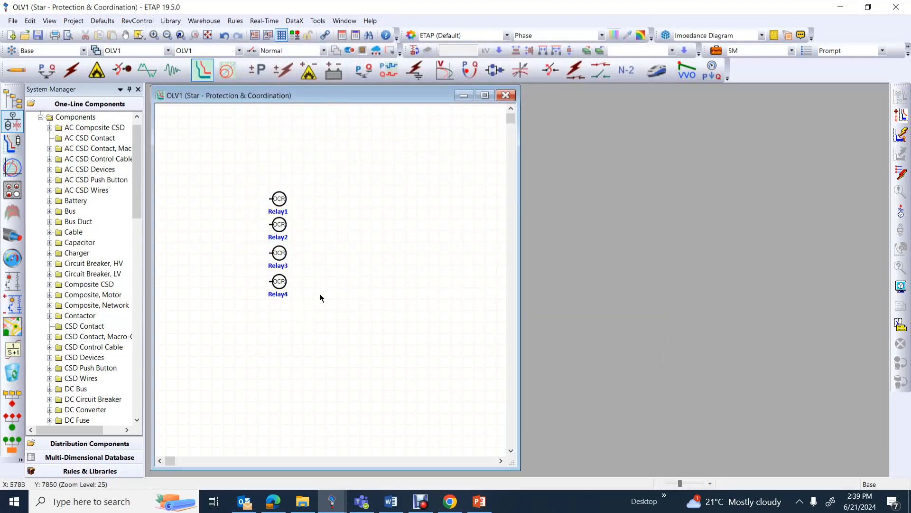
{"action": "key", "text": "ctrl+a"}
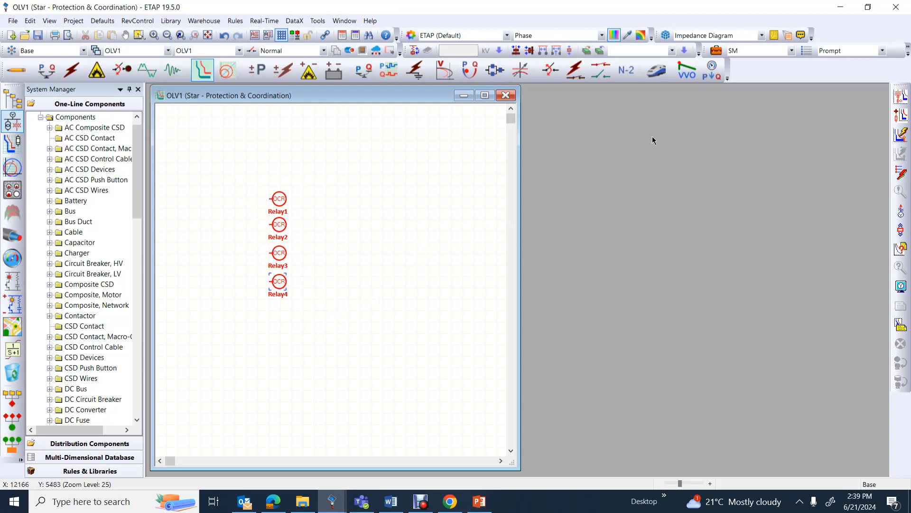
{"action": "left_click", "coordinate": [902, 98]}
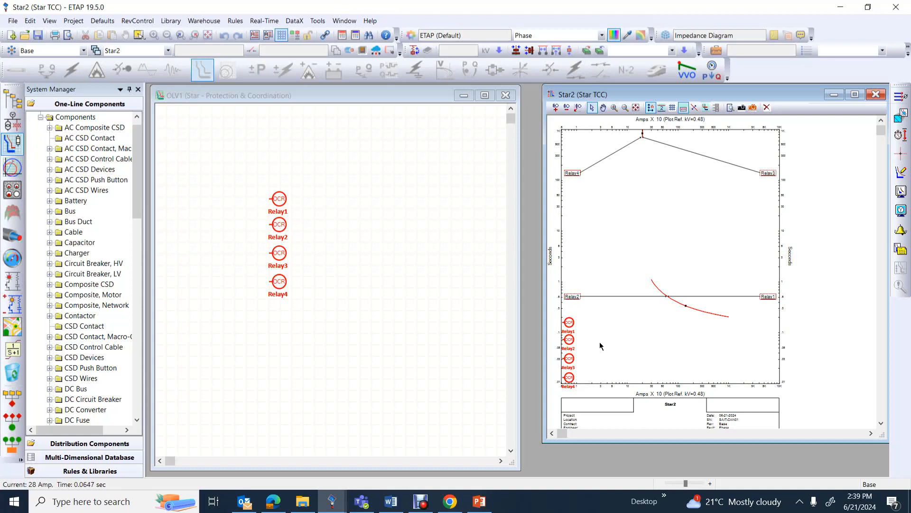
Set Relay2's overcurrent time dial to 2 from the Star2 plot
{"action": "double_click", "coordinate": [569, 339]}
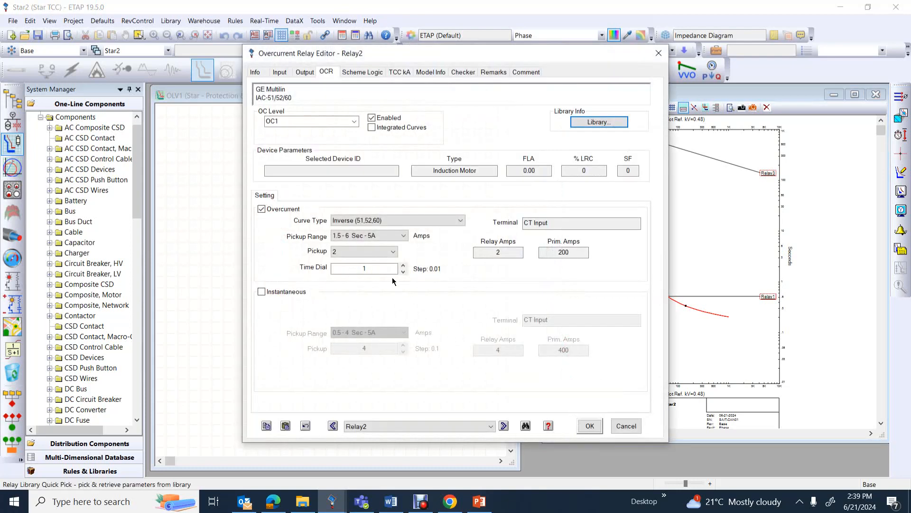
{"action": "double_click", "coordinate": [353, 268]}
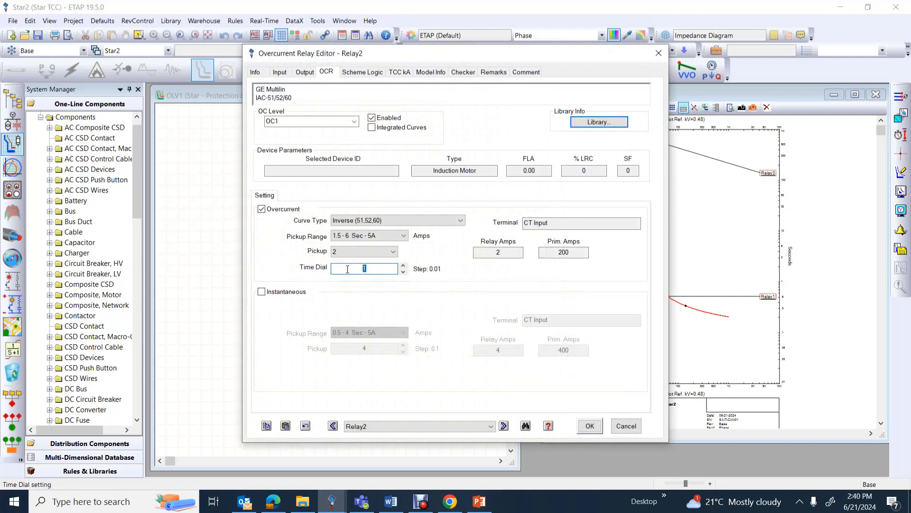
{"action": "type", "text": "2"}
{"action": "left_click", "coordinate": [590, 426]}
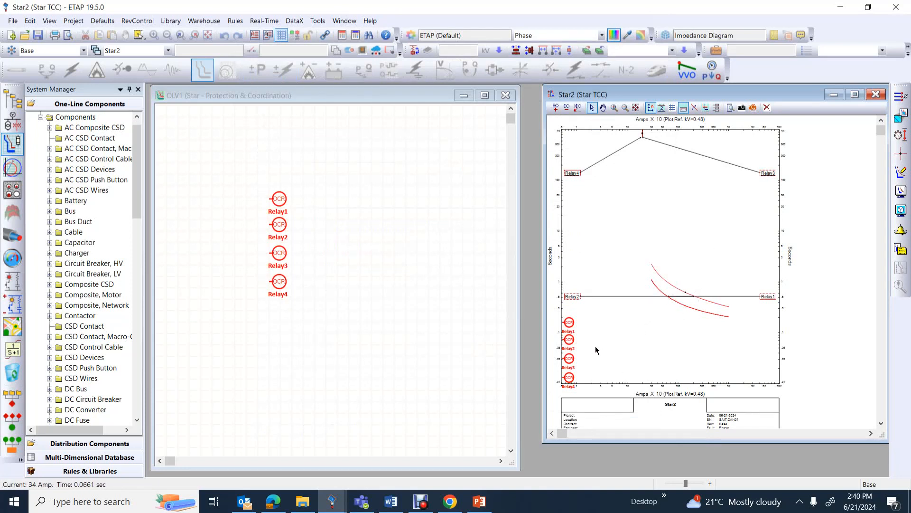
Set Relay3's overcurrent time dial to 4 from the Star2 plot
{"action": "double_click", "coordinate": [572, 363]}
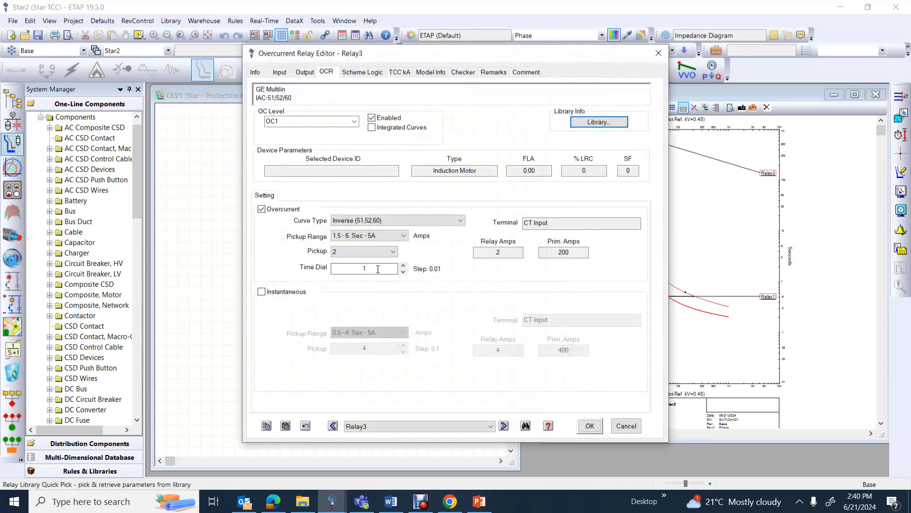
{"action": "left_click", "coordinate": [335, 268]}
{"action": "type", "text": "4"}
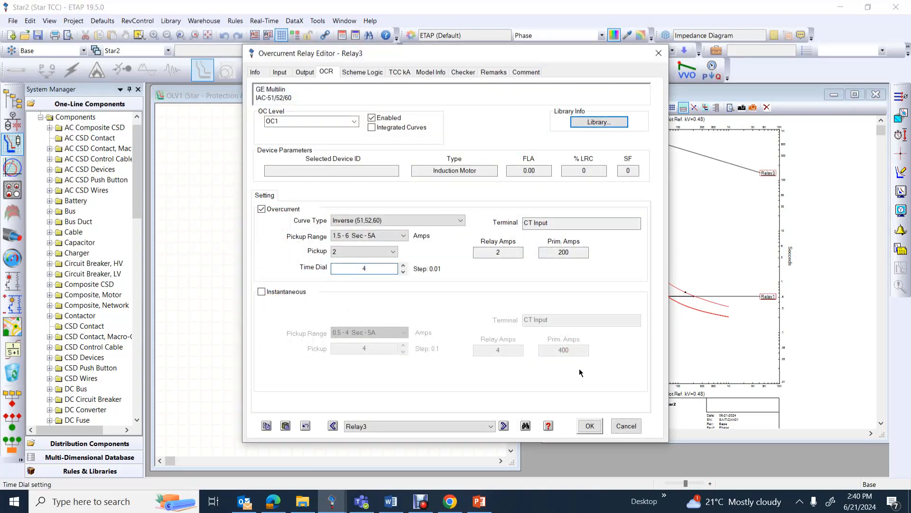
{"action": "left_click", "coordinate": [590, 425]}
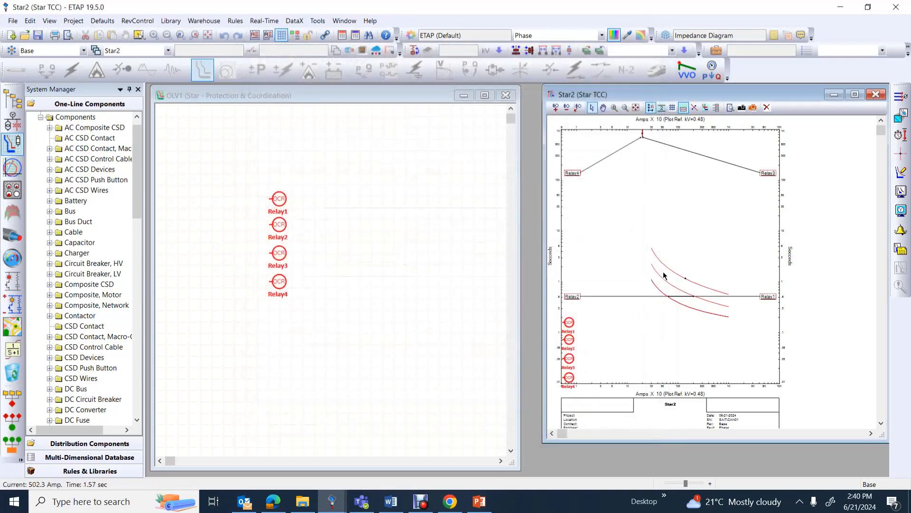
Set Relay4's overcurrent time dial to 8 from the Star2 plot
{"action": "double_click", "coordinate": [569, 378]}
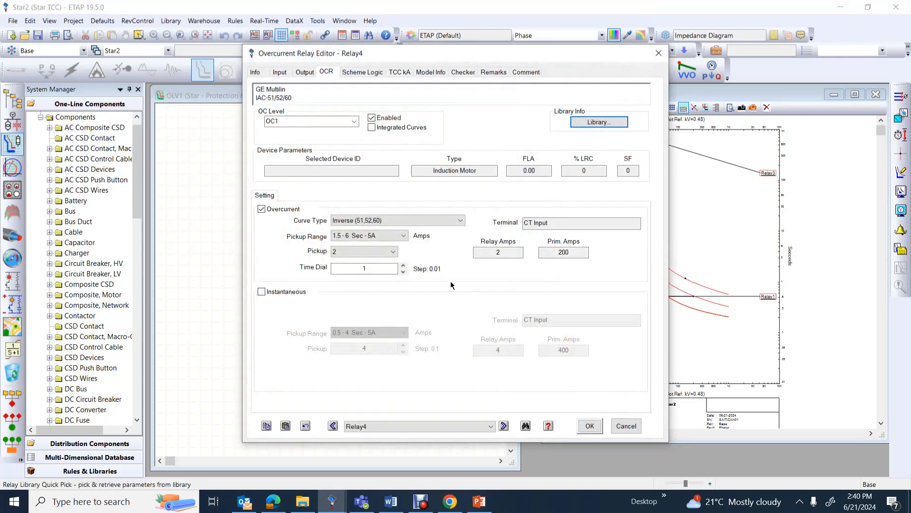
{"action": "double_click", "coordinate": [356, 268]}
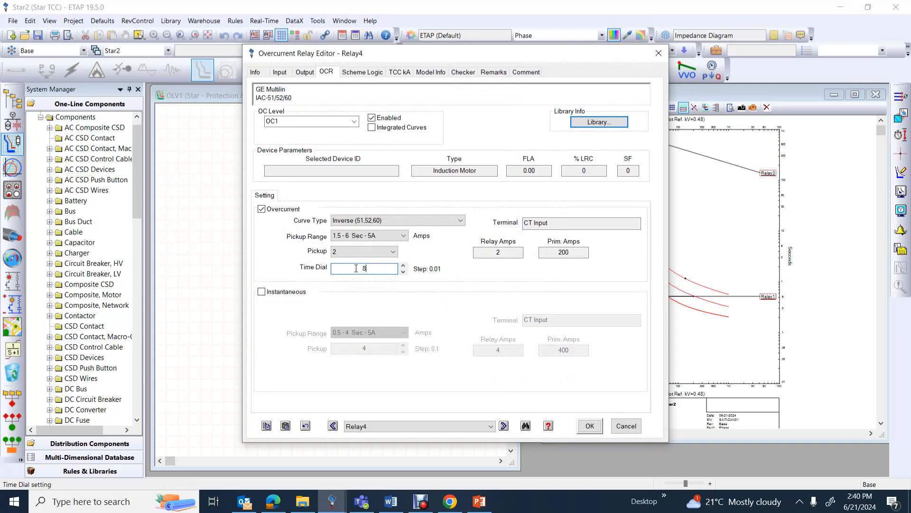
{"action": "left_click", "coordinate": [589, 425]}
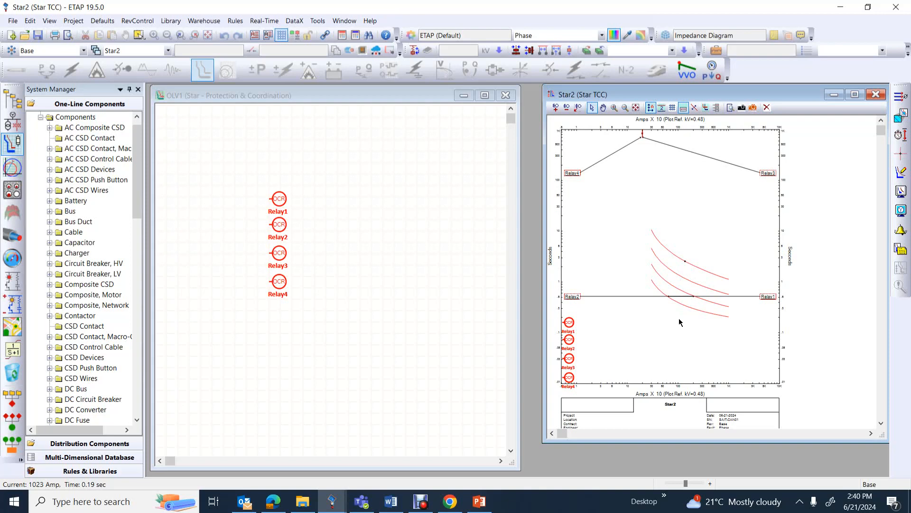
Set the axis tick mark font size to 10 in the Star2 plot options and apply it
{"action": "left_click", "coordinate": [900, 192]}
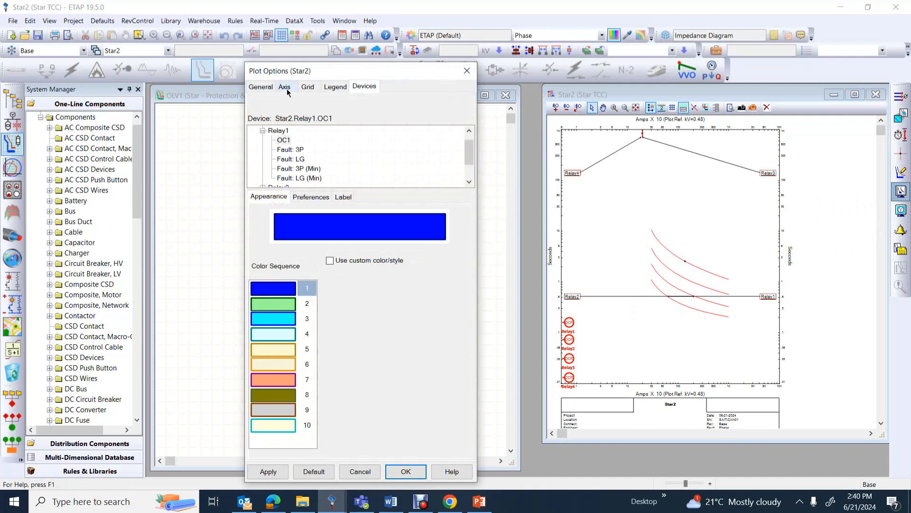
{"action": "left_click", "coordinate": [286, 87]}
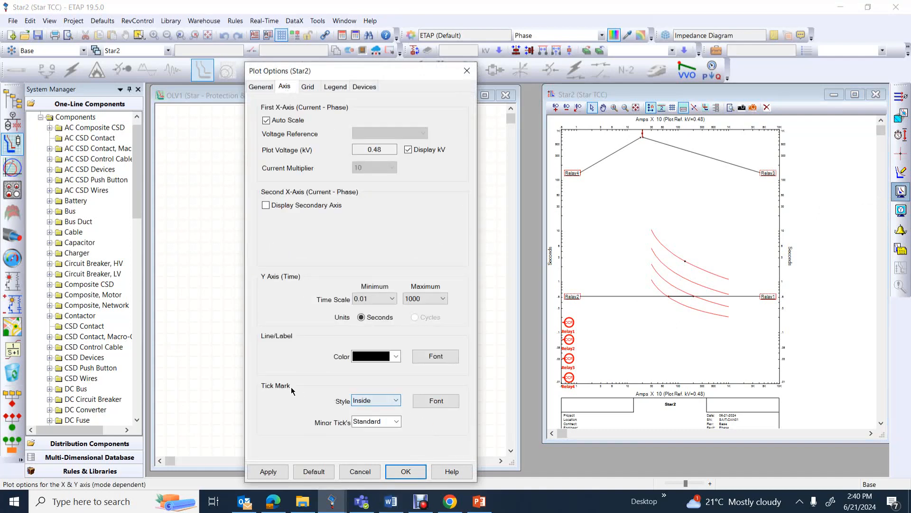
{"action": "left_click", "coordinate": [436, 401]}
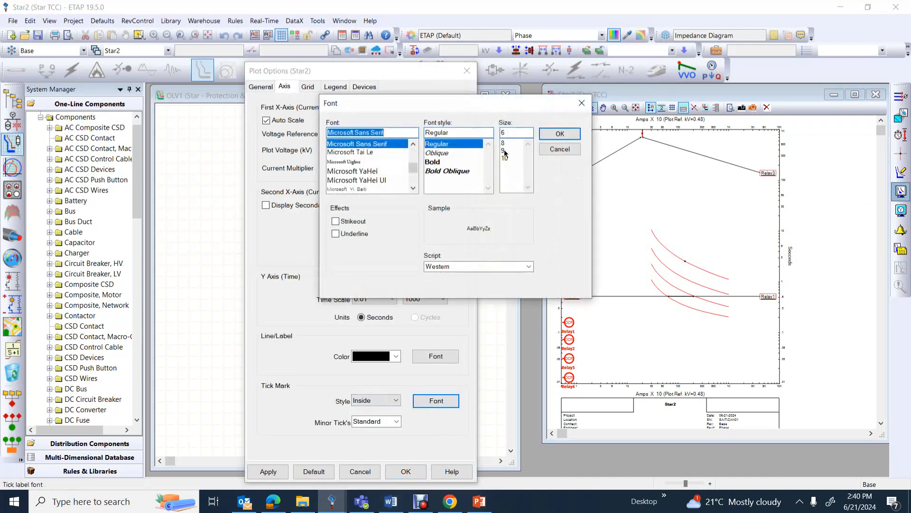
{"action": "left_click", "coordinate": [504, 158]}
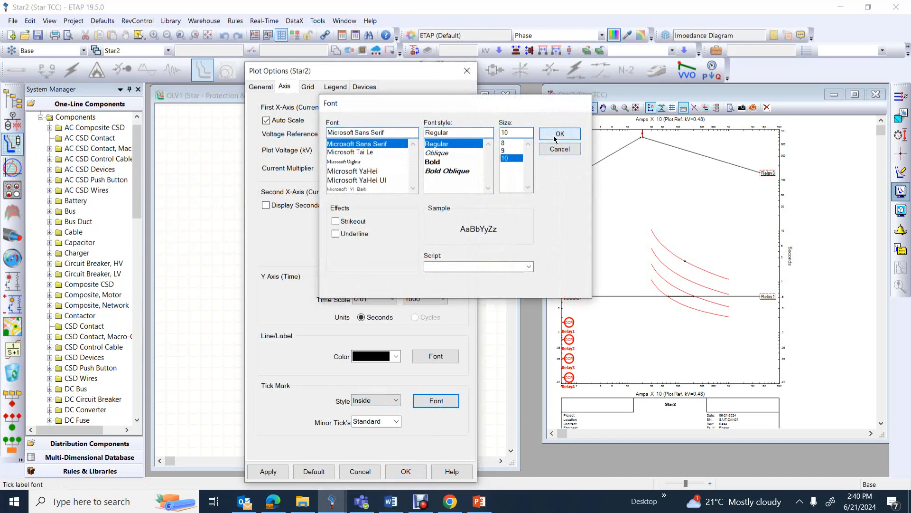
{"action": "left_click", "coordinate": [556, 135]}
{"action": "left_click", "coordinate": [267, 471]}
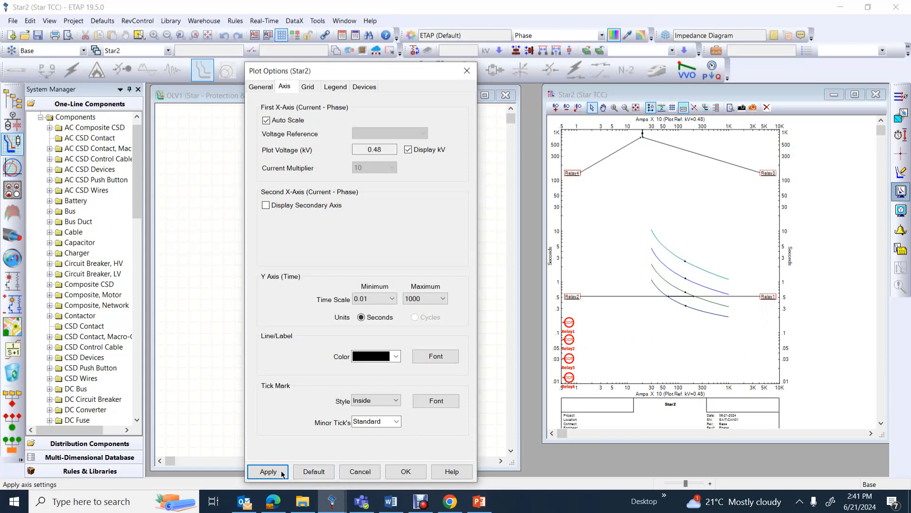
{"action": "left_click", "coordinate": [406, 471]}
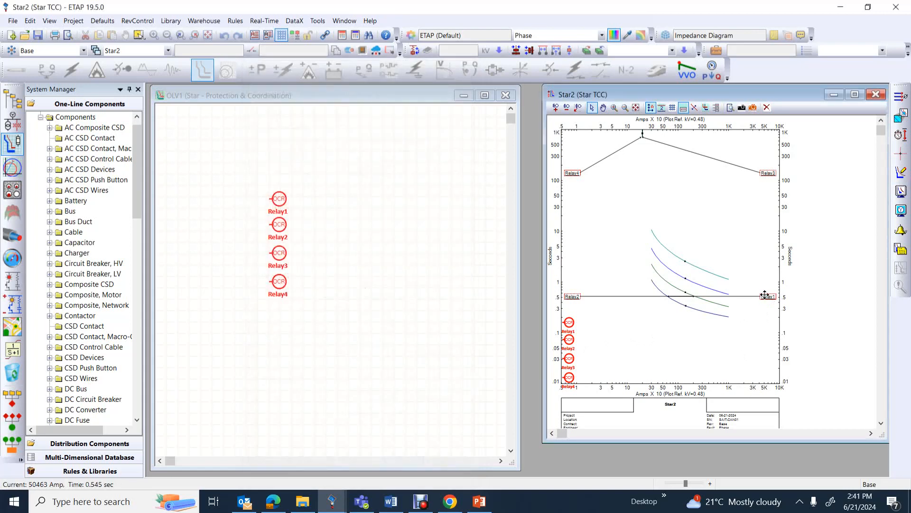
Move the Relay1 label to just below the high-current end of its curve
{"action": "left_click_drag", "start_coordinate": [765, 298], "coordinate": [721, 338]}
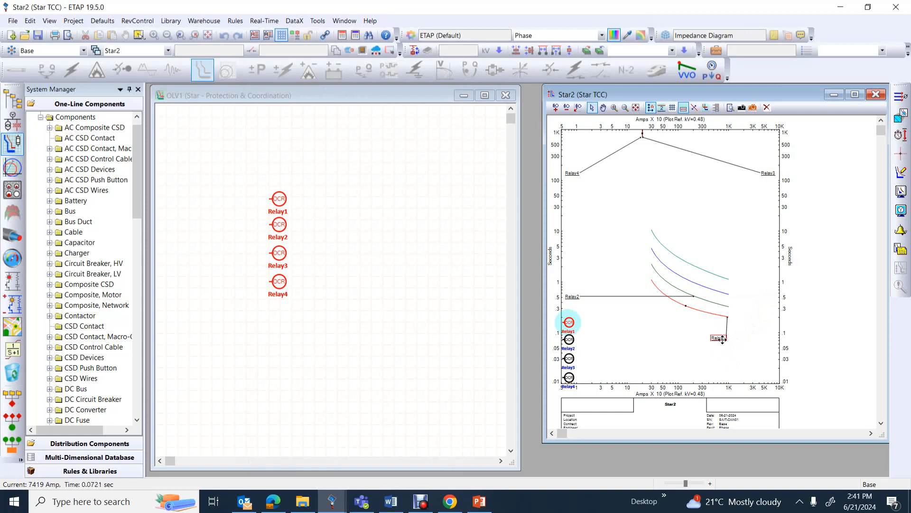
{"action": "mouse_move", "coordinate": [721, 338]}
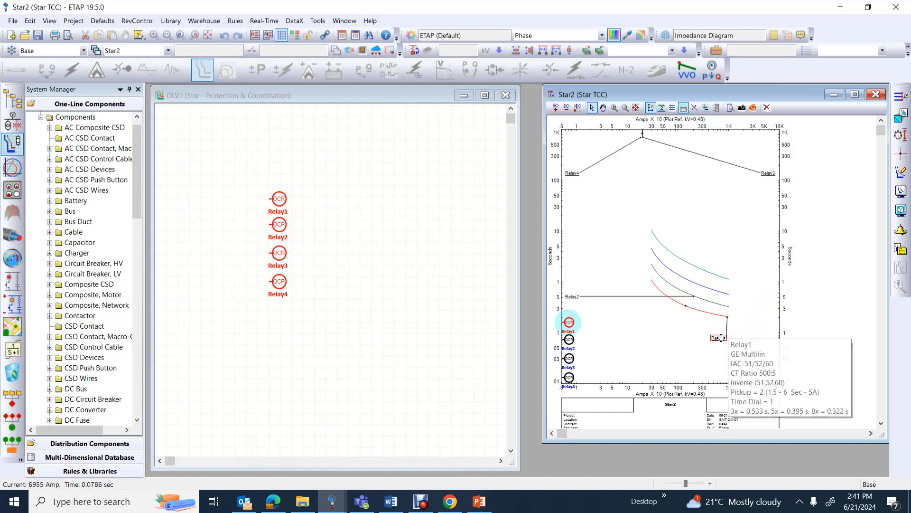
Show the relay settings in the Relay1 label and shift the label slightly toward higher current below its curve
{"action": "right_click", "coordinate": [722, 338]}
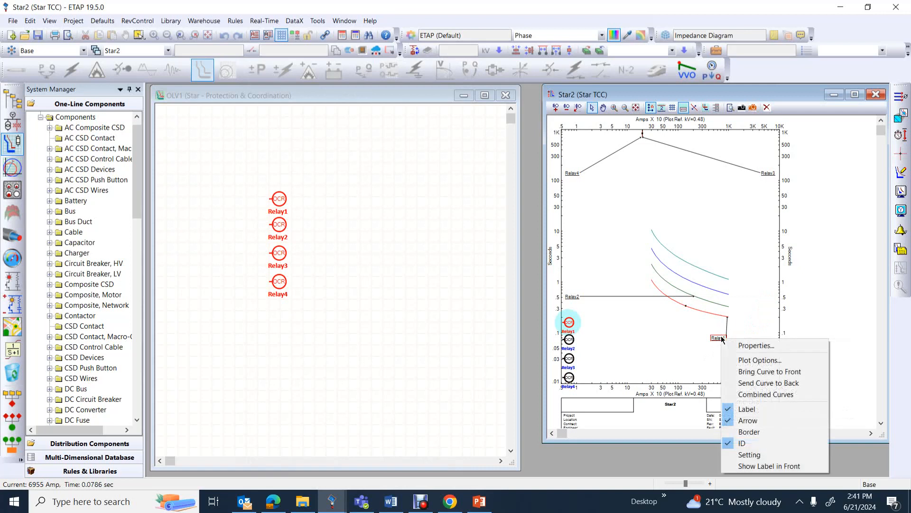
{"action": "left_click", "coordinate": [749, 454]}
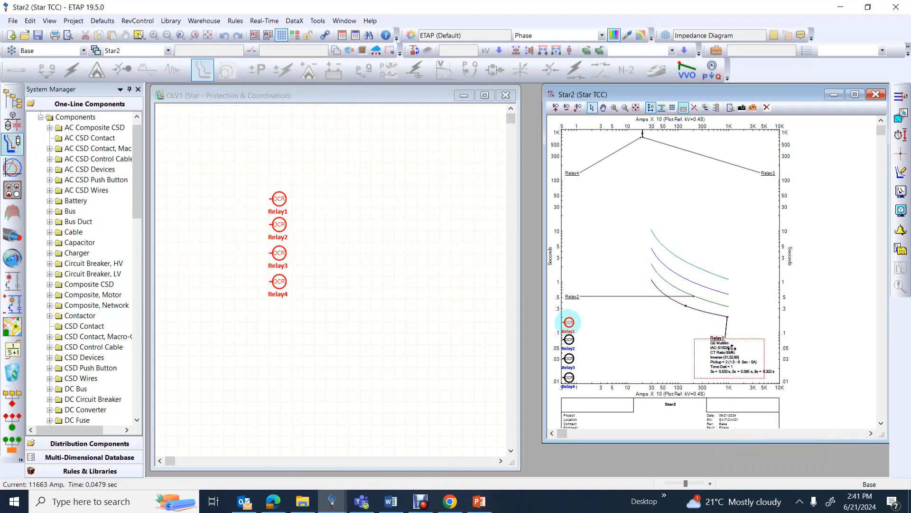
{"action": "left_click_drag", "start_coordinate": [747, 344], "coordinate": [738, 347]}
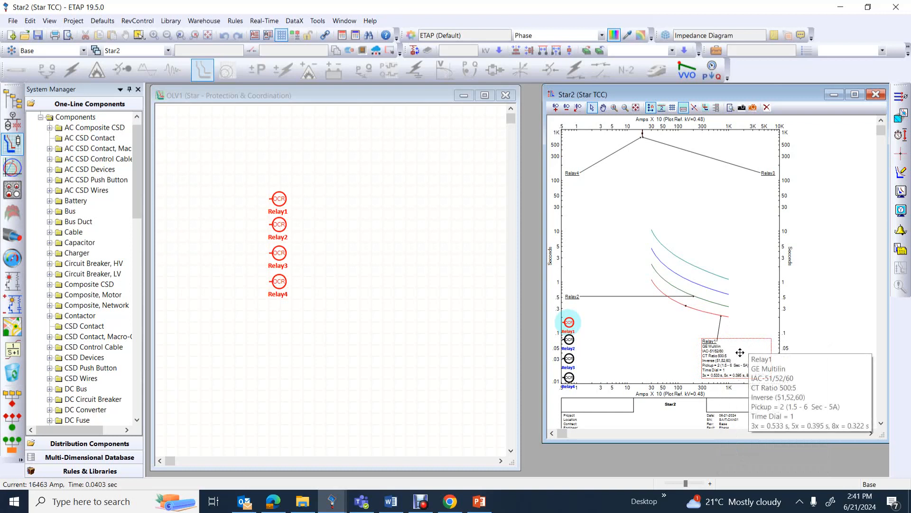
Set both the label ID and label setting fonts of Relay1 to size 14, apply them, and reposition the enlarged label inside the plot
{"action": "right_click", "coordinate": [734, 350]}
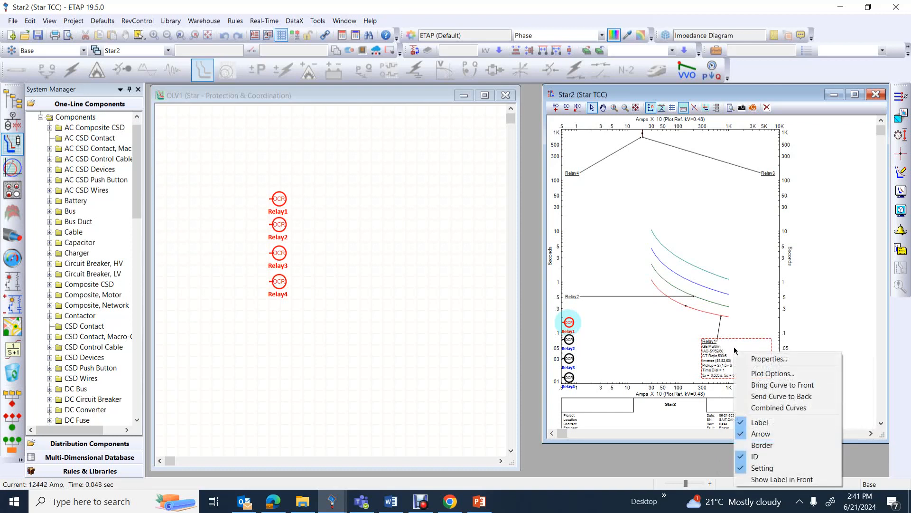
{"action": "left_click", "coordinate": [757, 373]}
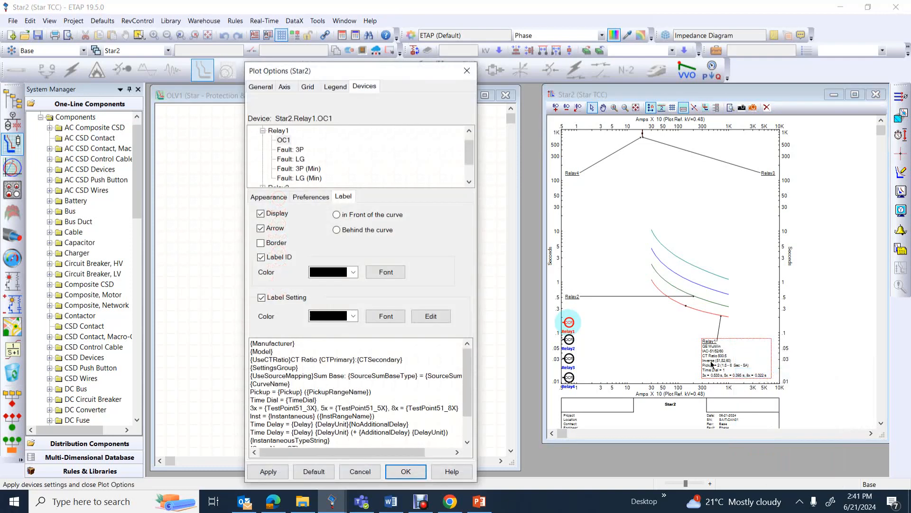
{"action": "left_click", "coordinate": [398, 316]}
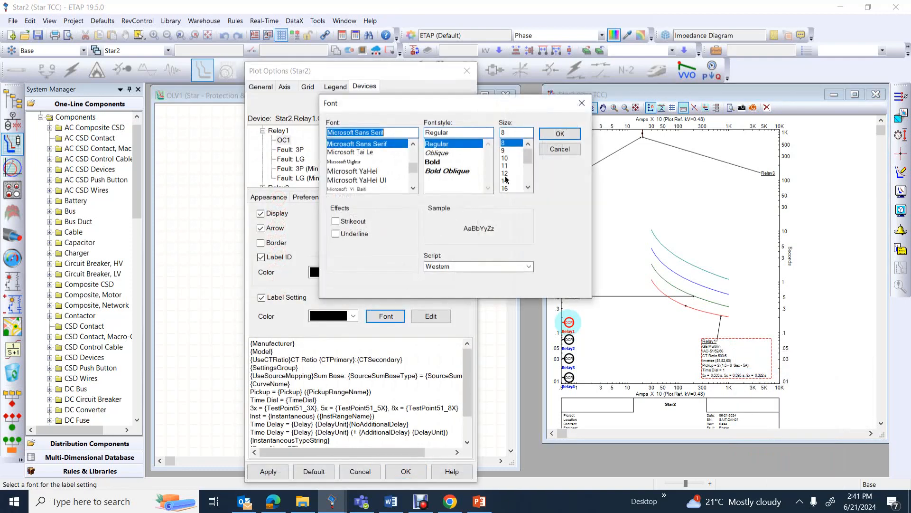
{"action": "left_click", "coordinate": [505, 181]}
{"action": "left_click", "coordinate": [559, 134]}
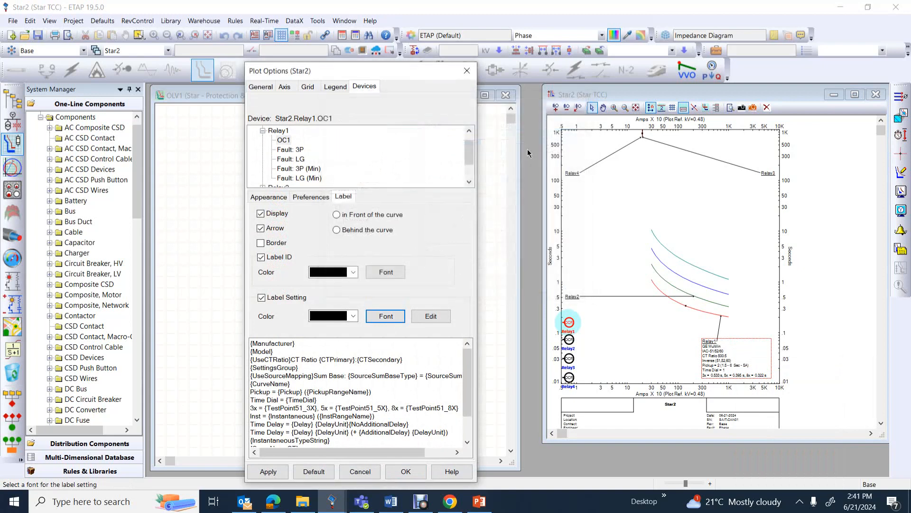
{"action": "left_click", "coordinate": [385, 272]}
{"action": "left_click", "coordinate": [506, 173]}
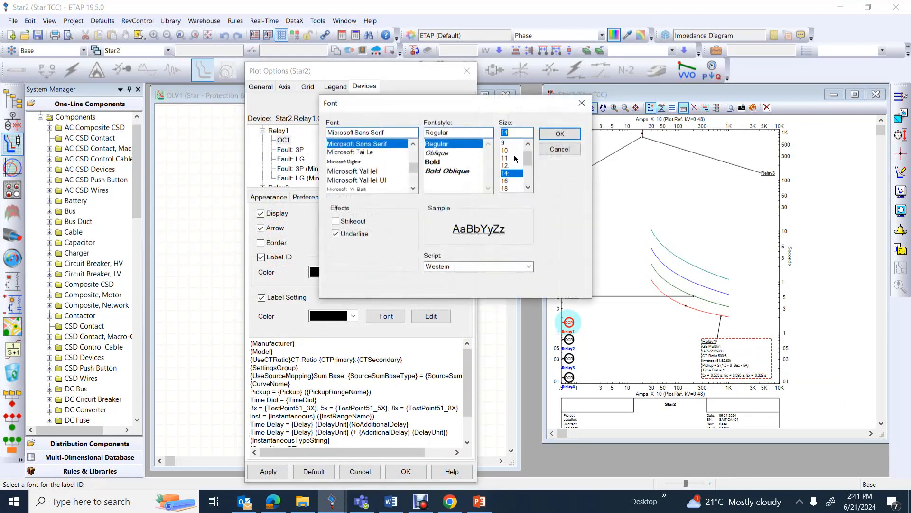
{"action": "left_click", "coordinate": [559, 133]}
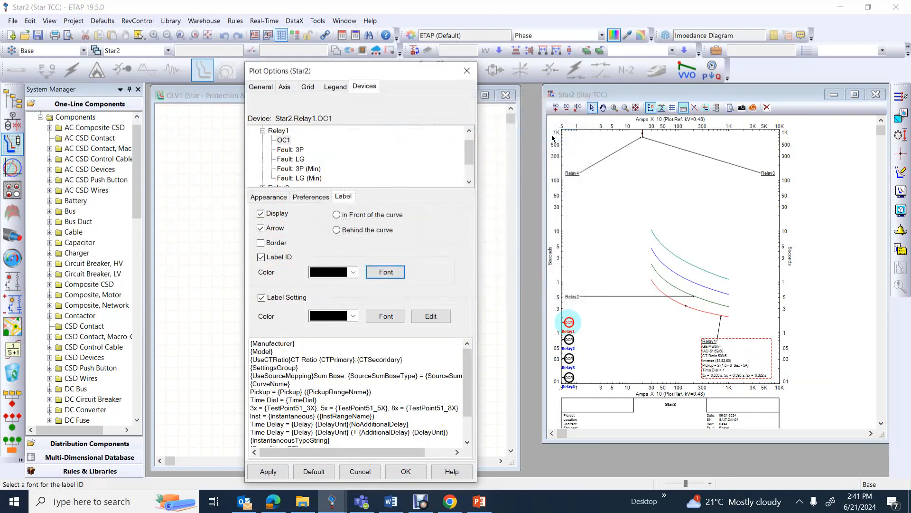
{"action": "left_click", "coordinate": [269, 471]}
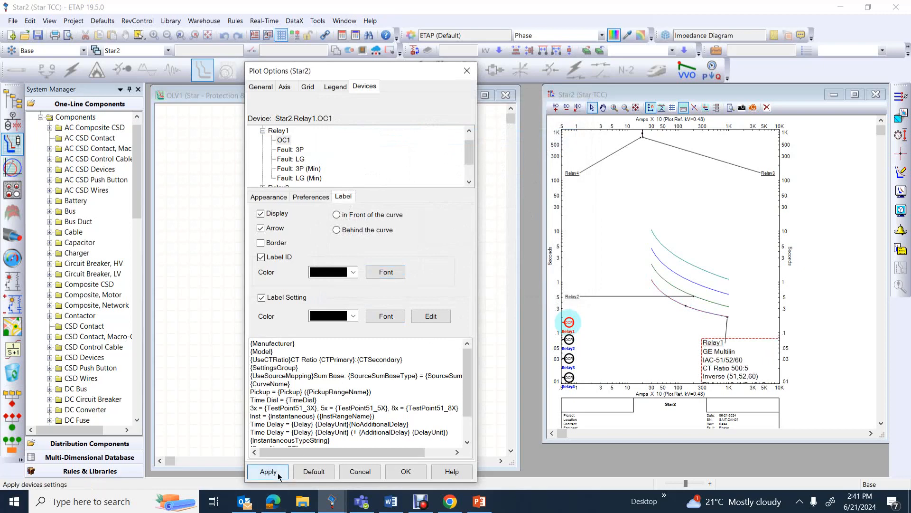
{"action": "left_click", "coordinate": [748, 339]}
{"action": "left_click", "coordinate": [412, 470]}
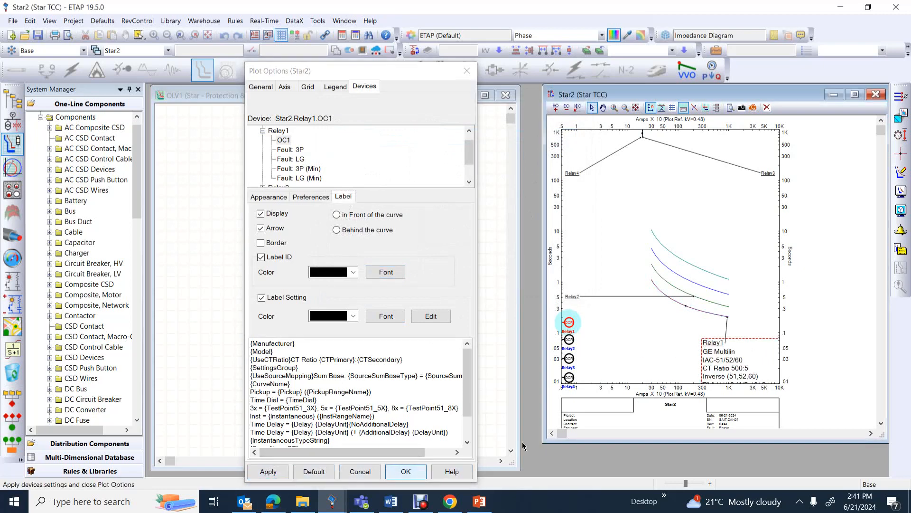
{"action": "left_click_drag", "start_coordinate": [758, 321], "coordinate": [753, 345]}
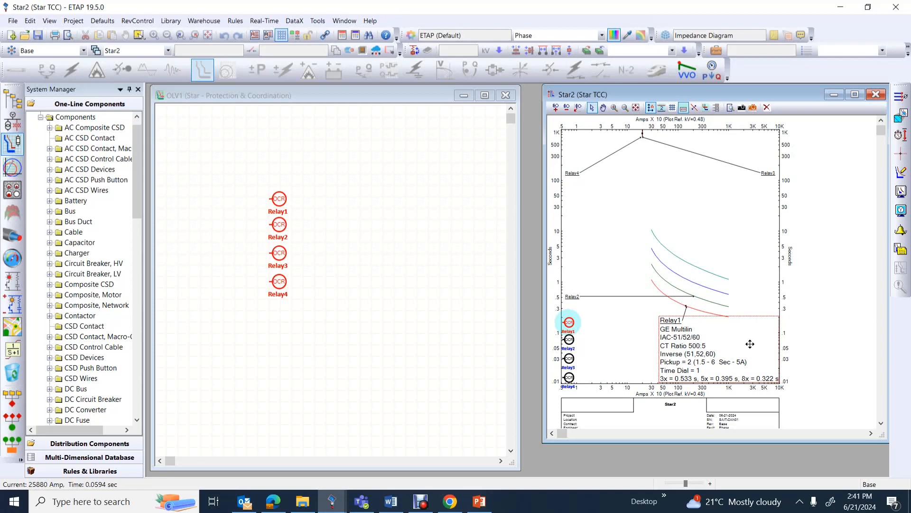
Set Relay1's label ID and label setting fonts to size 12, apply them, and move the label below its curve near the current axis
{"action": "right_click", "coordinate": [750, 344]}
{"action": "left_click", "coordinate": [779, 366]}
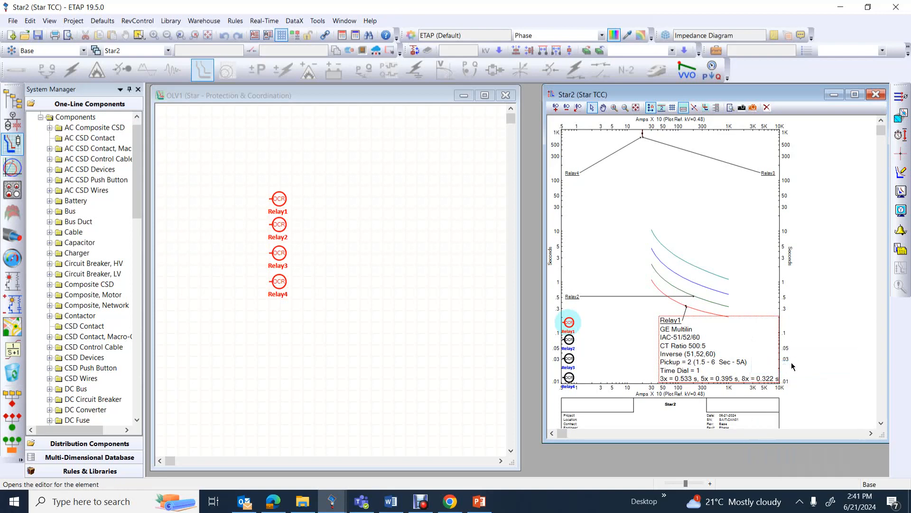
{"action": "left_click", "coordinate": [386, 271]}
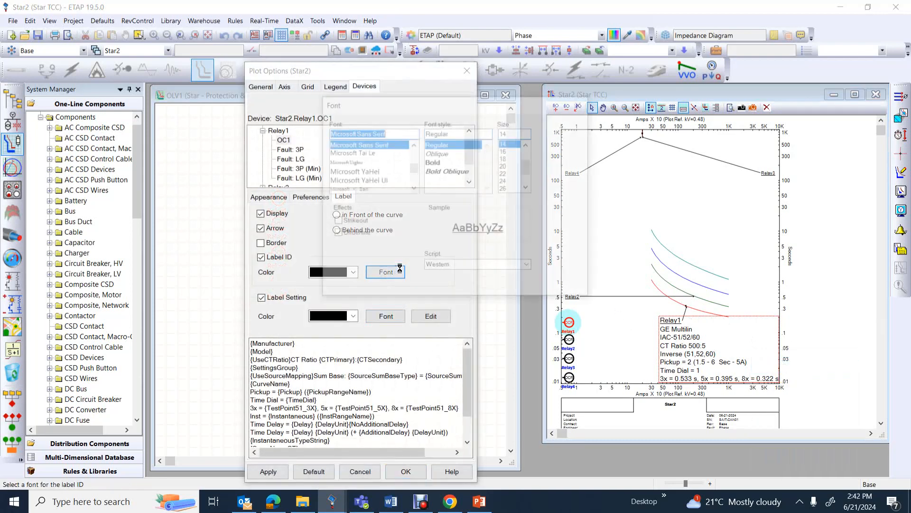
{"action": "left_click", "coordinate": [528, 144]}
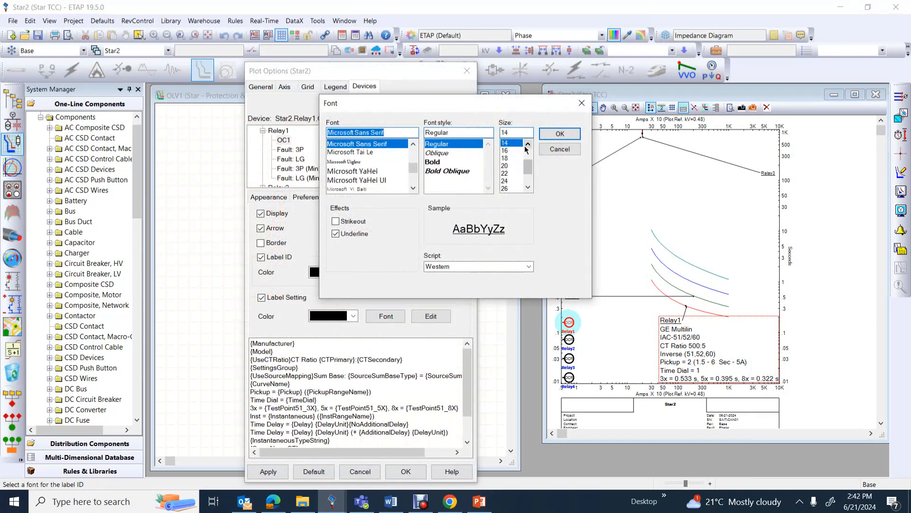
{"action": "left_click", "coordinate": [507, 143]}
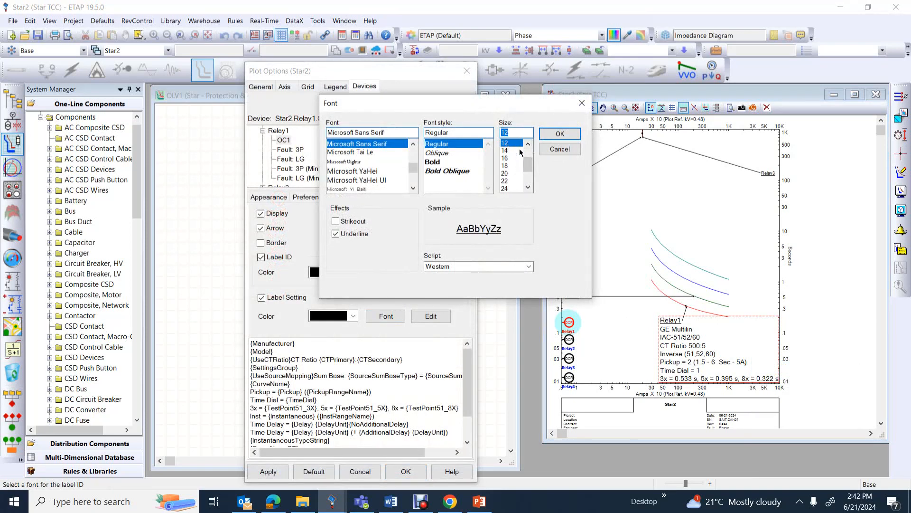
{"action": "left_click", "coordinate": [560, 133]}
{"action": "left_click", "coordinate": [386, 317]}
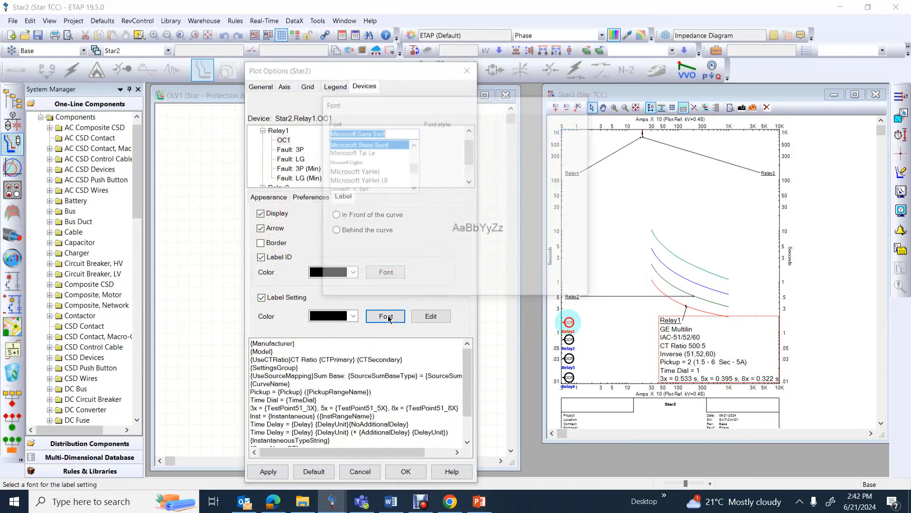
{"action": "left_click", "coordinate": [526, 143]}
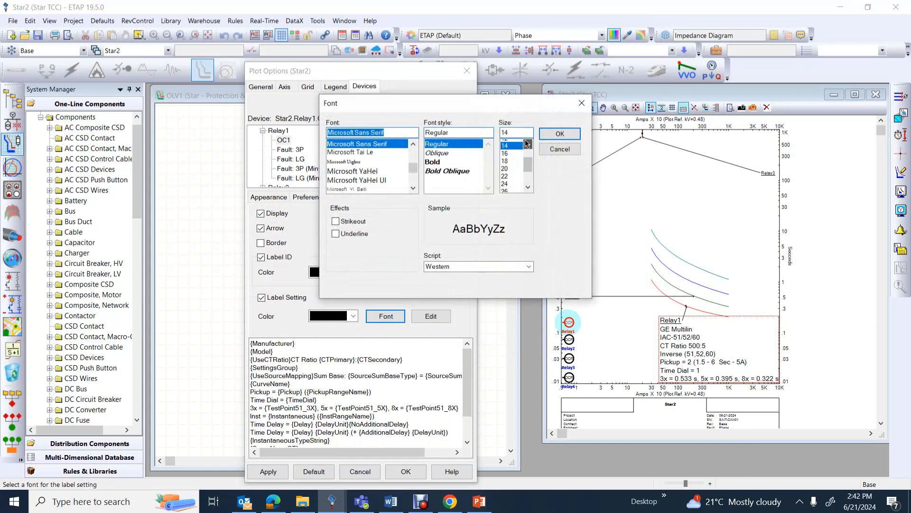
{"action": "left_click", "coordinate": [513, 144]}
{"action": "left_click", "coordinate": [558, 135]}
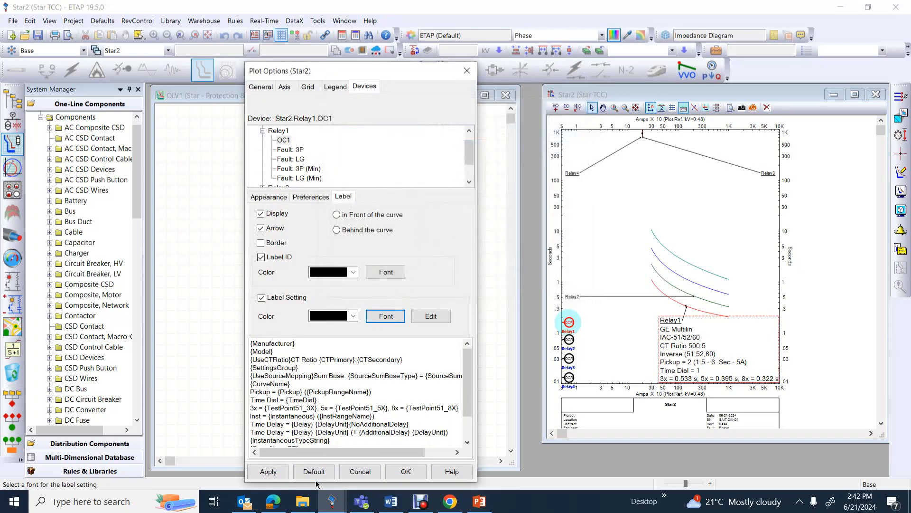
{"action": "left_click", "coordinate": [268, 471]}
{"action": "left_click", "coordinate": [406, 471]}
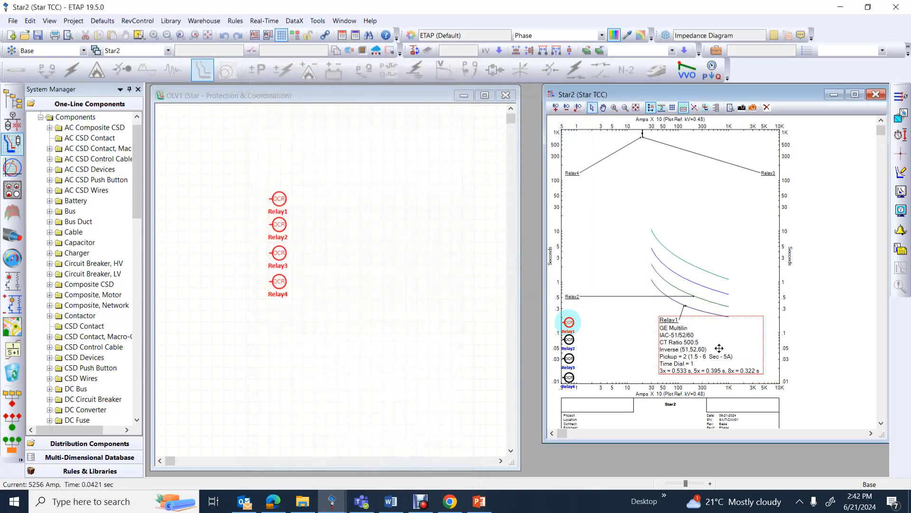
{"action": "left_click_drag", "start_coordinate": [719, 347], "coordinate": [730, 357]}
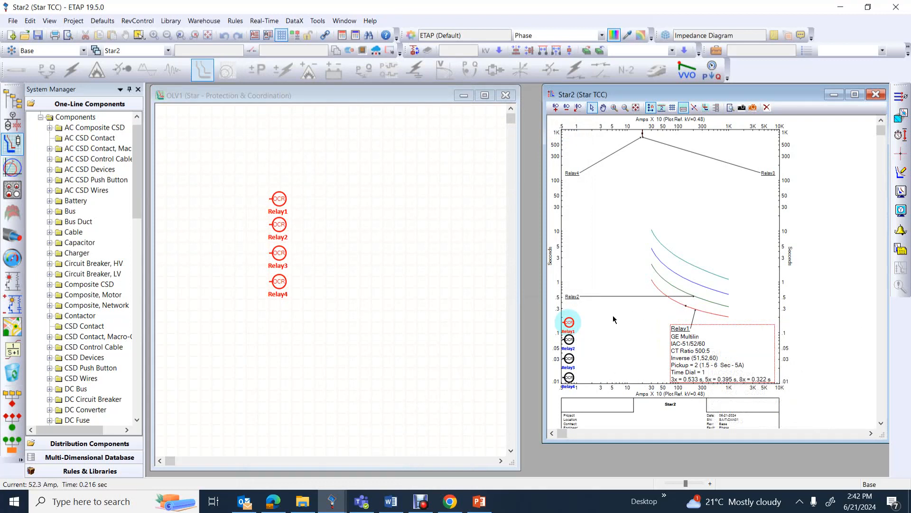
Show the relay settings in the Relay2 label and move it below the low-current end of the curves
{"action": "left_click", "coordinate": [575, 297]}
{"action": "right_click", "coordinate": [575, 296]}
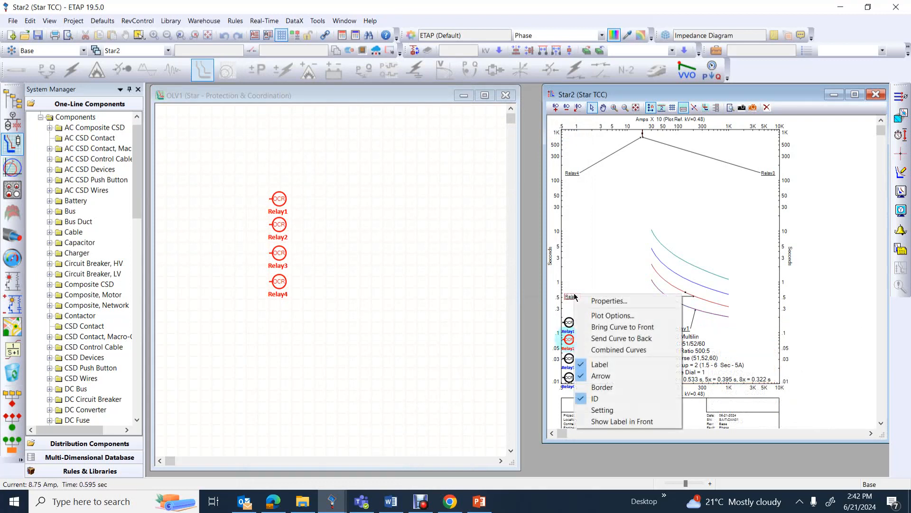
{"action": "left_click", "coordinate": [602, 409]}
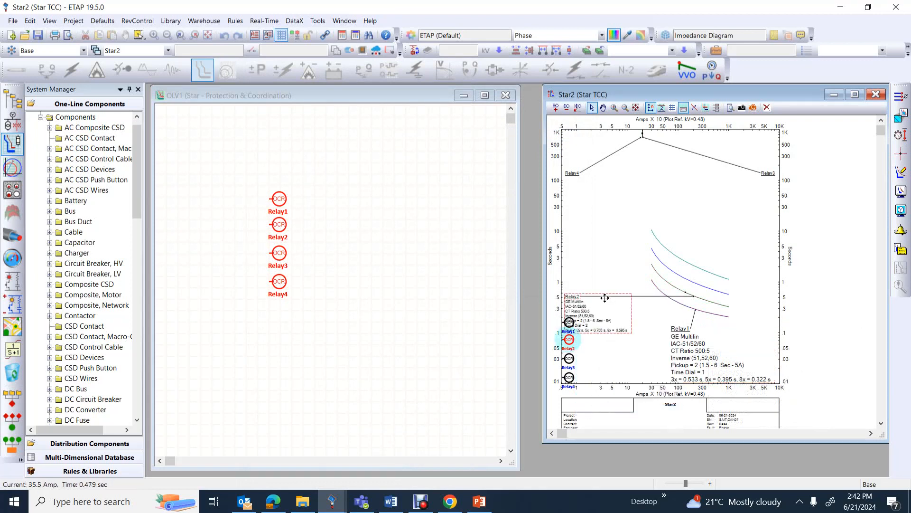
{"action": "left_click_drag", "start_coordinate": [605, 299], "coordinate": [622, 326]}
Set Relay2's label ID font to size 11 and its label setting font to size 12, and apply both
{"action": "right_click", "coordinate": [622, 324]}
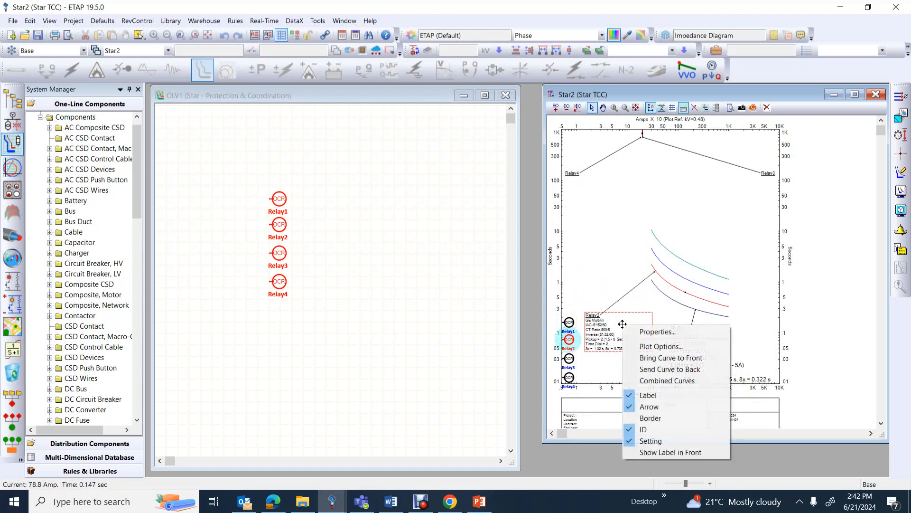
{"action": "left_click", "coordinate": [661, 346]}
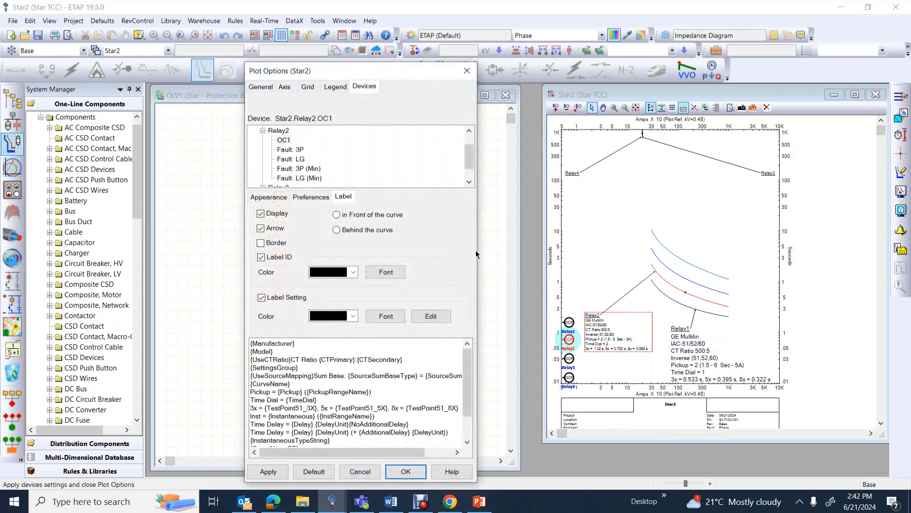
{"action": "left_click", "coordinate": [388, 272]}
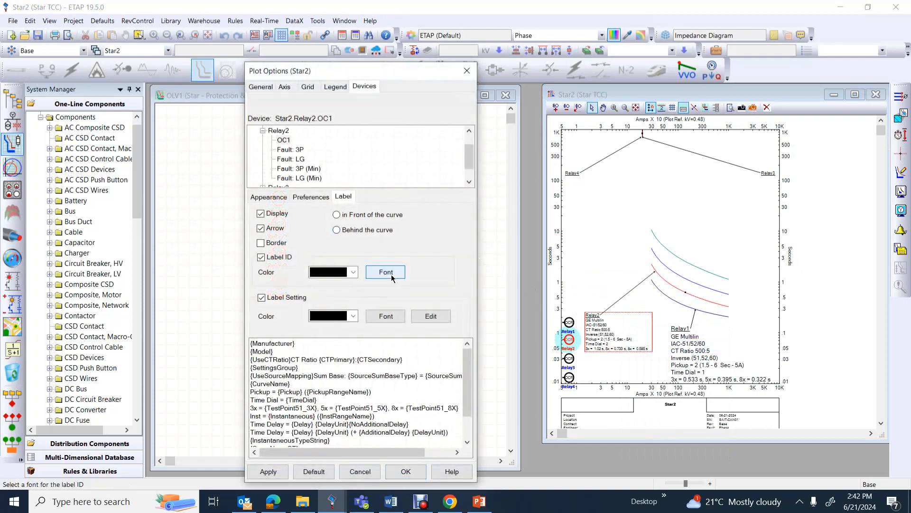
{"action": "left_click", "coordinate": [505, 158]}
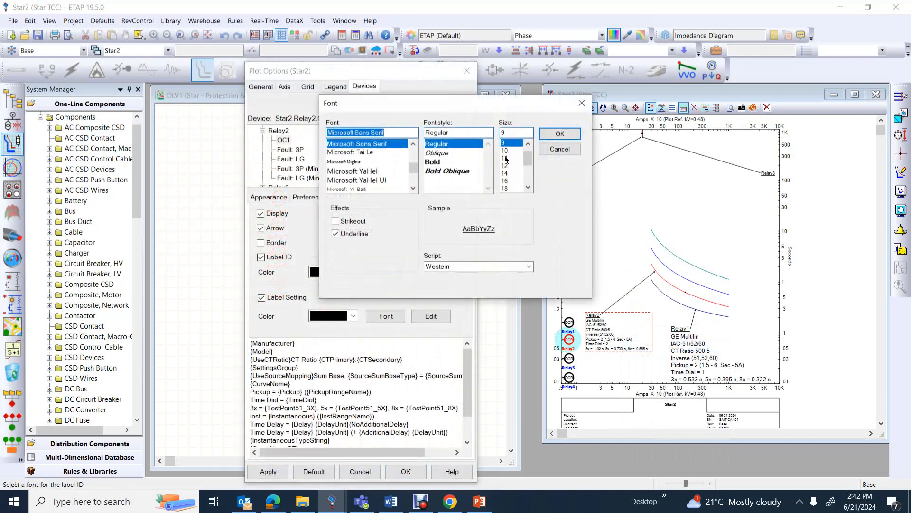
{"action": "left_click", "coordinate": [559, 134]}
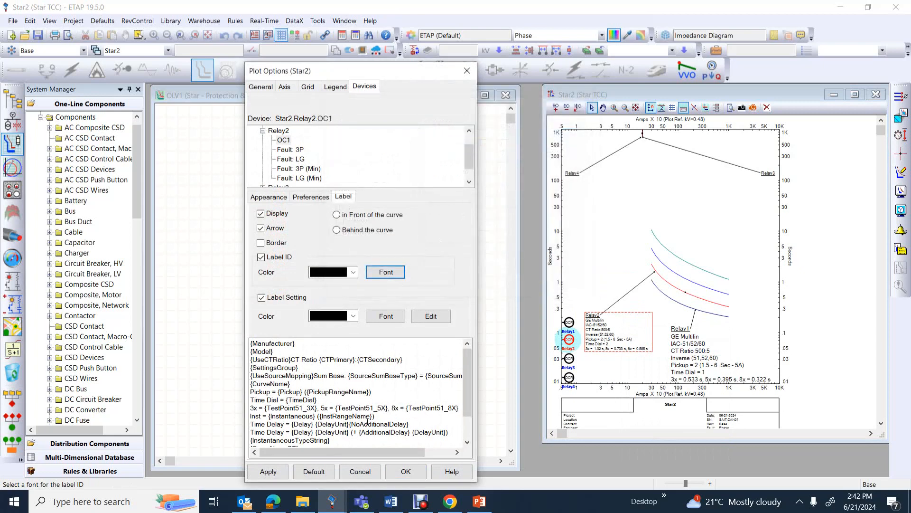
{"action": "left_click", "coordinate": [397, 316]}
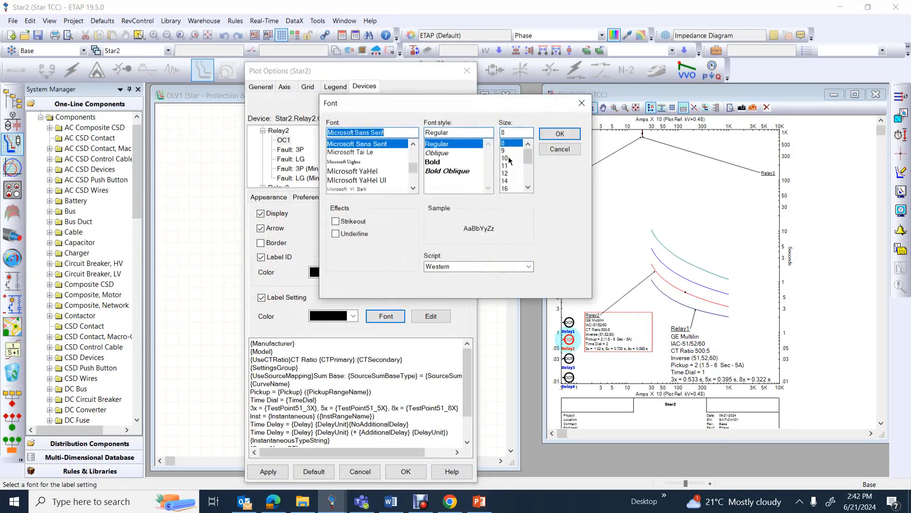
{"action": "left_click", "coordinate": [506, 174]}
{"action": "left_click", "coordinate": [560, 134]}
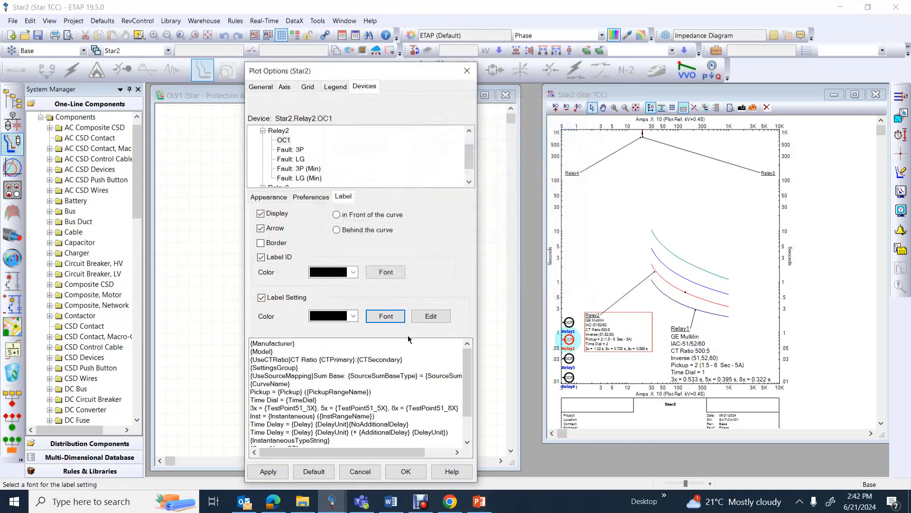
{"action": "left_click", "coordinate": [267, 471]}
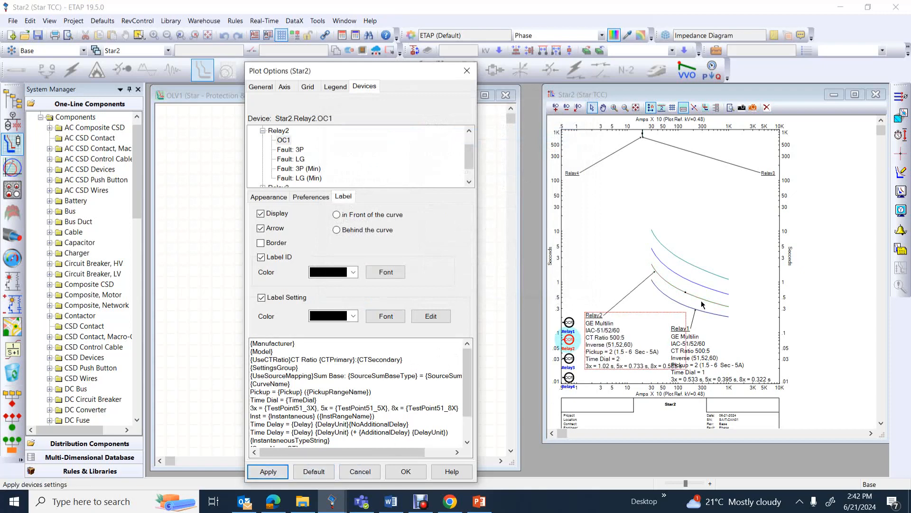
{"action": "left_click", "coordinate": [406, 471]}
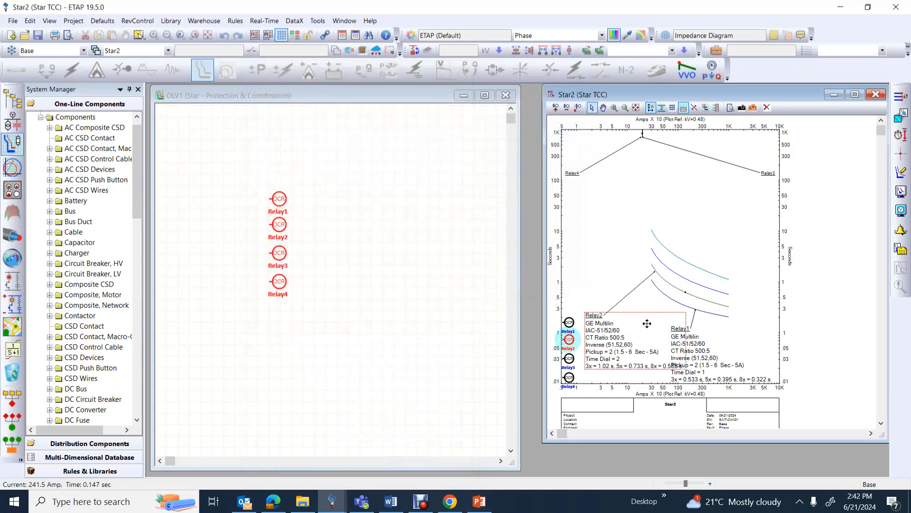
Spread the labels around the curves: Relay2 slightly away from Relay1's label, Relay4 near the top curve's start, and Relay3 above the high-current ends
{"action": "mouse_move", "coordinate": [646, 320]}
{"action": "left_mouse_down"}
{"action": "mouse_move", "coordinate": [627, 305]}
{"action": "mouse_move", "coordinate": [635, 311]}
{"action": "left_mouse_up"}
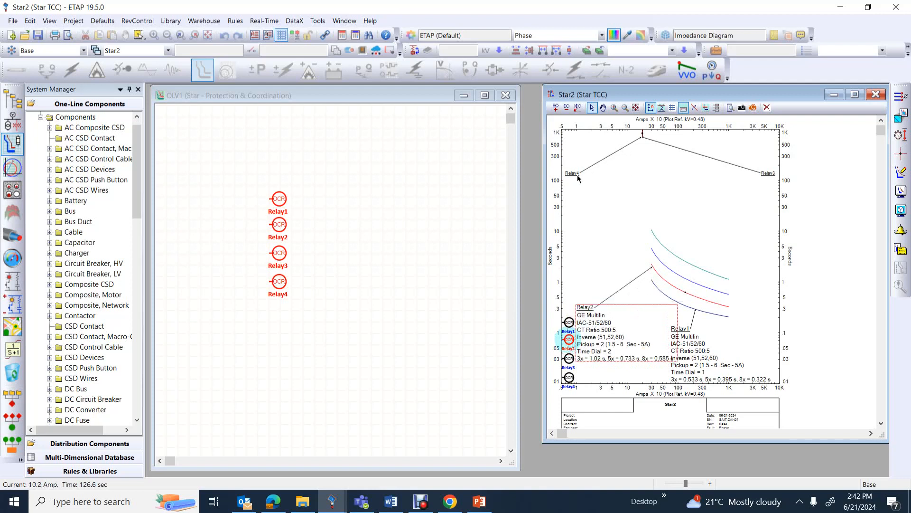
{"action": "left_click_drag", "start_coordinate": [579, 175], "coordinate": [601, 214]}
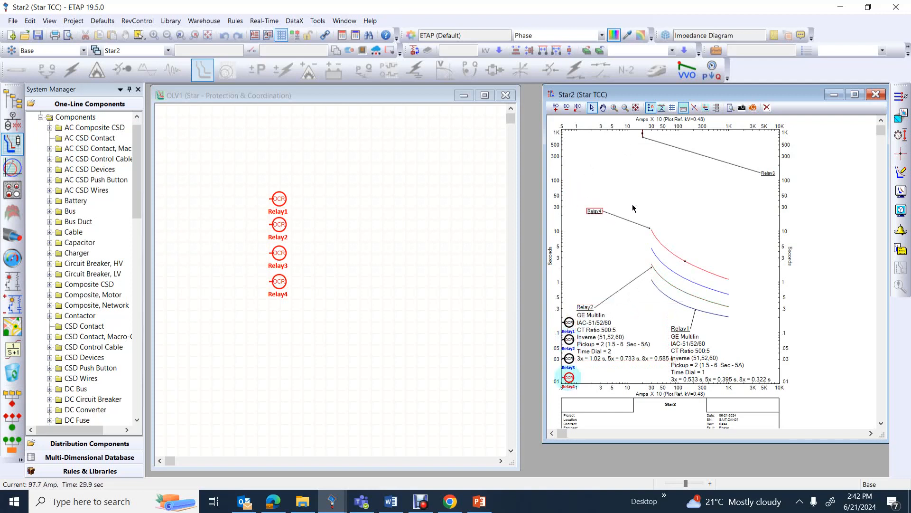
{"action": "left_click_drag", "start_coordinate": [768, 173], "coordinate": [758, 215]}
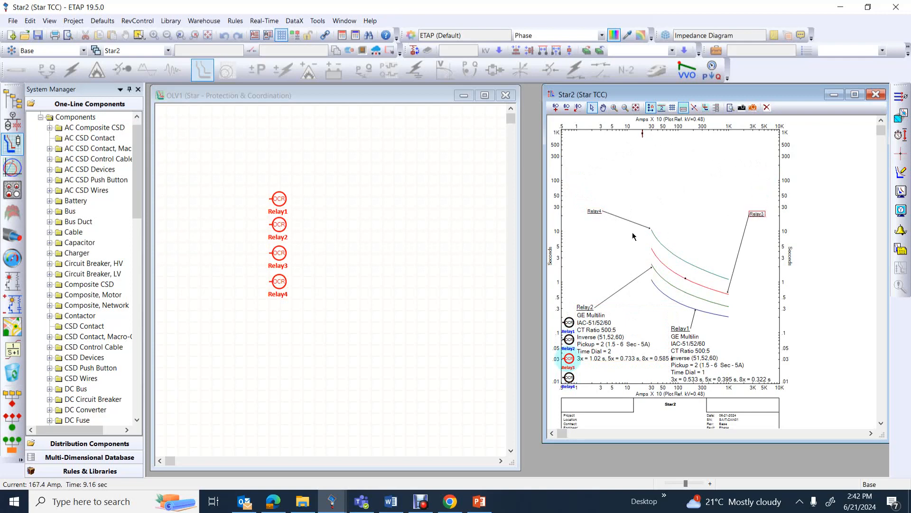
{"action": "left_click", "coordinate": [601, 212]}
{"action": "double_click", "coordinate": [602, 212]}
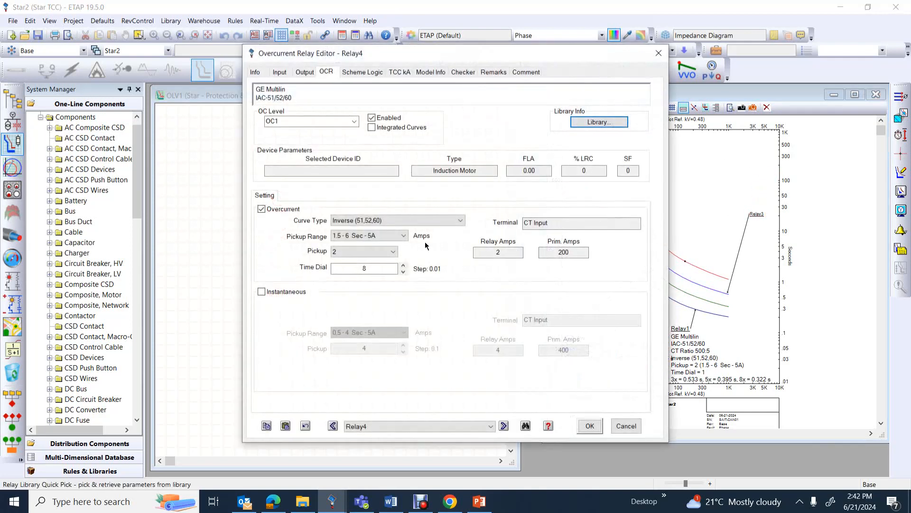
{"action": "left_click", "coordinate": [657, 55]}
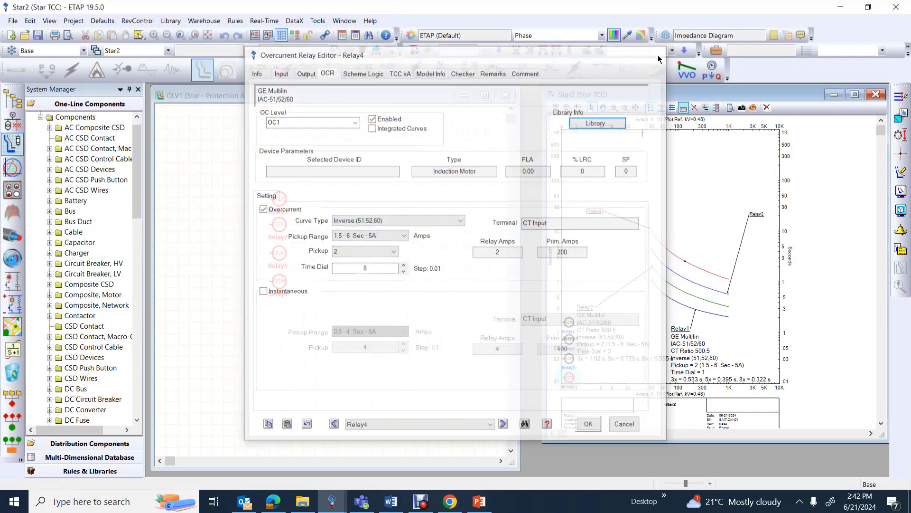
Set Relay4's label ID font to size 12 in its plot options and apply the change
{"action": "right_click", "coordinate": [592, 211]}
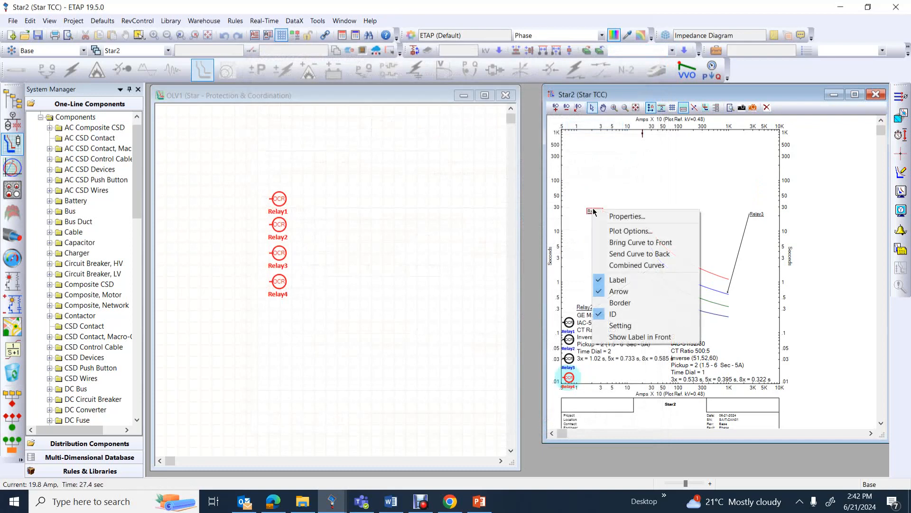
{"action": "left_click", "coordinate": [621, 231]}
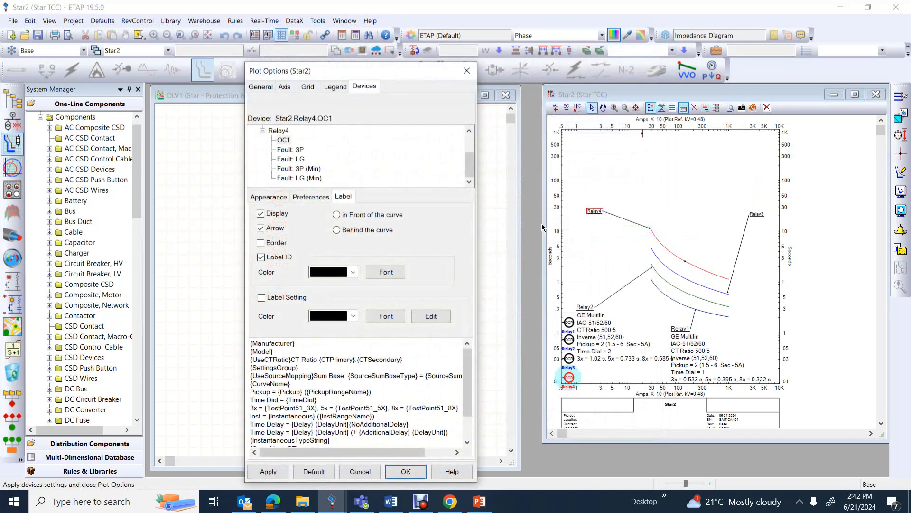
{"action": "left_click", "coordinate": [400, 271]}
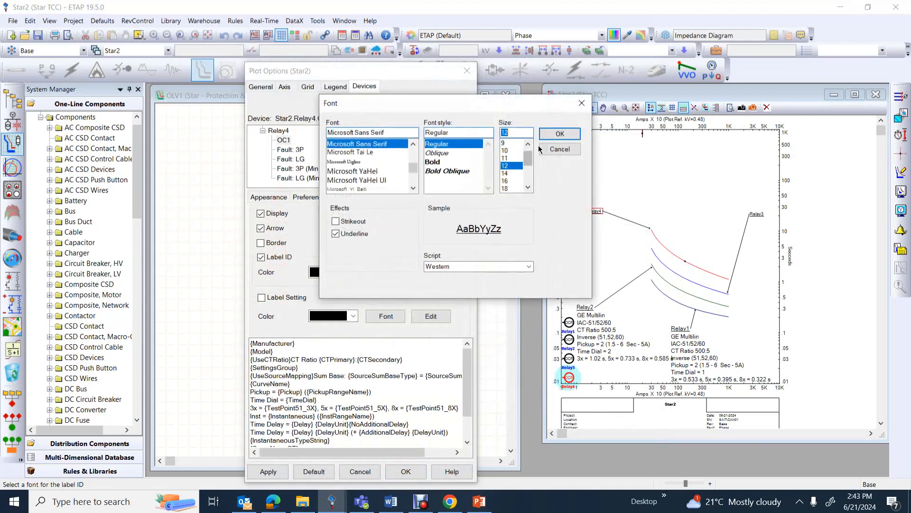
{"action": "left_click", "coordinate": [560, 134]}
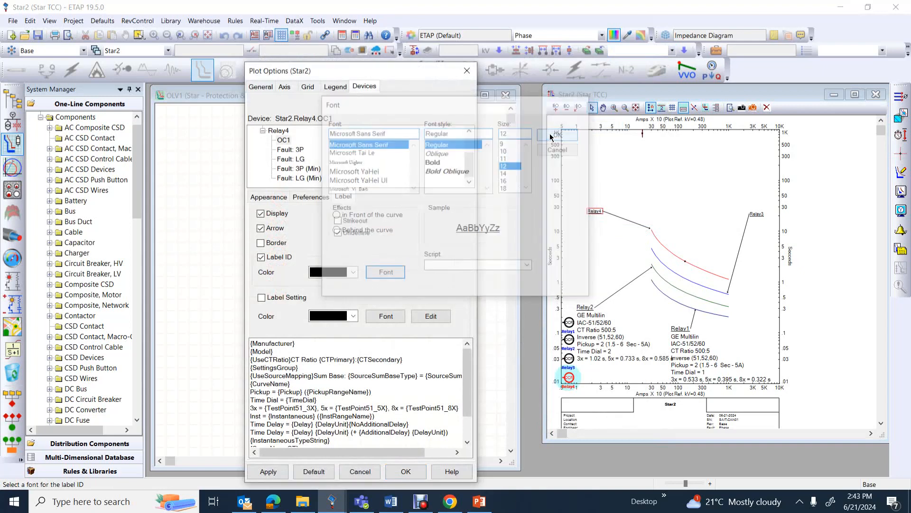
{"action": "left_click", "coordinate": [268, 472]}
{"action": "left_click", "coordinate": [758, 217]}
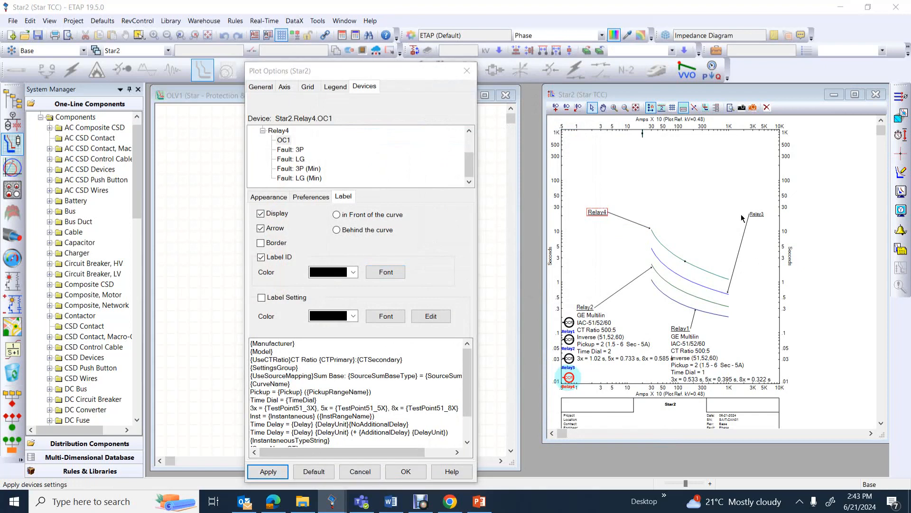
{"action": "left_click", "coordinate": [406, 471]}
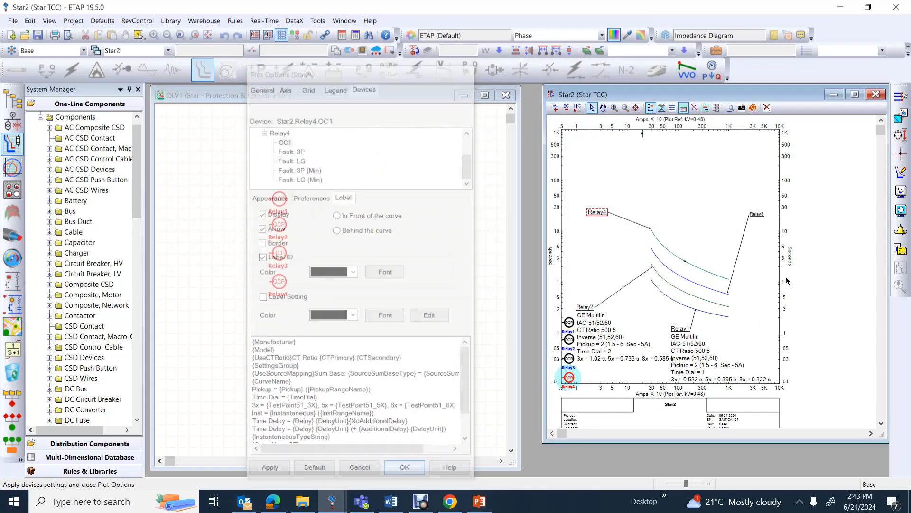
Set the label ID font of the Relay3 curve to size 12 through its plot options
{"action": "left_click", "coordinate": [758, 214]}
{"action": "right_click", "coordinate": [760, 214]}
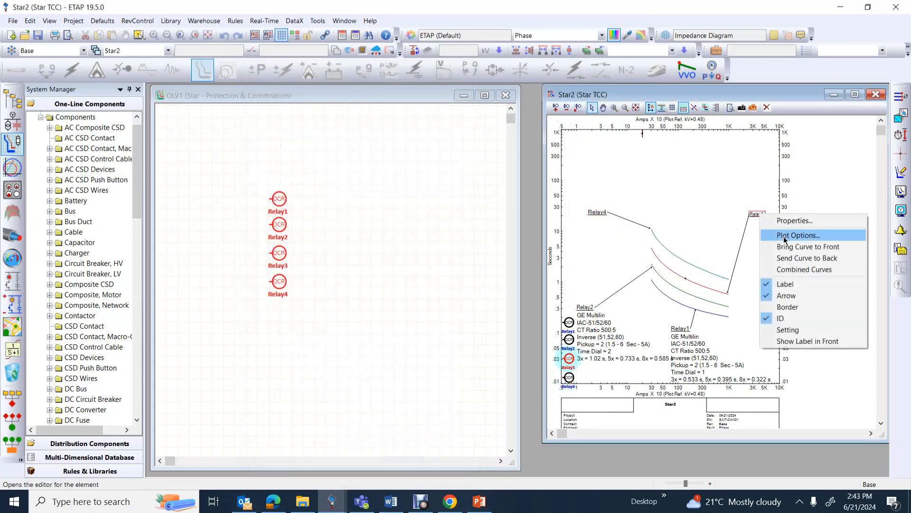
{"action": "left_click", "coordinate": [798, 235]}
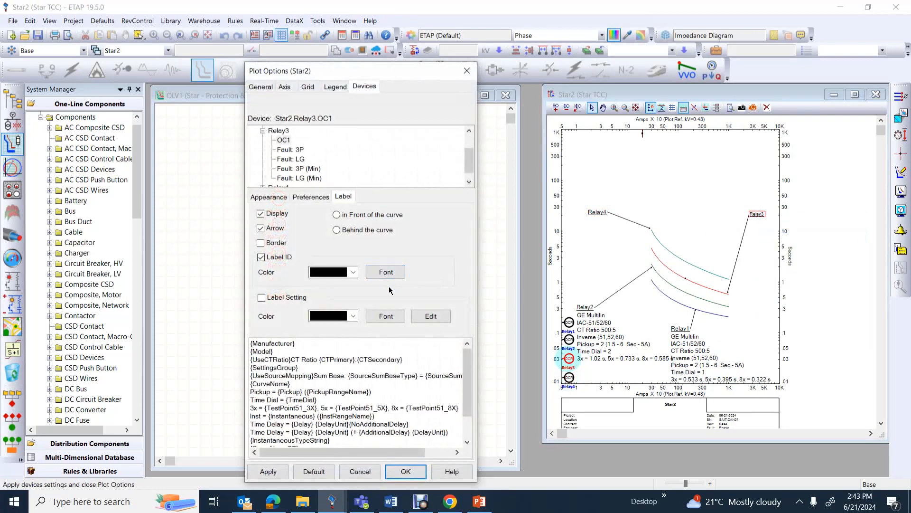
{"action": "left_click", "coordinate": [390, 274]}
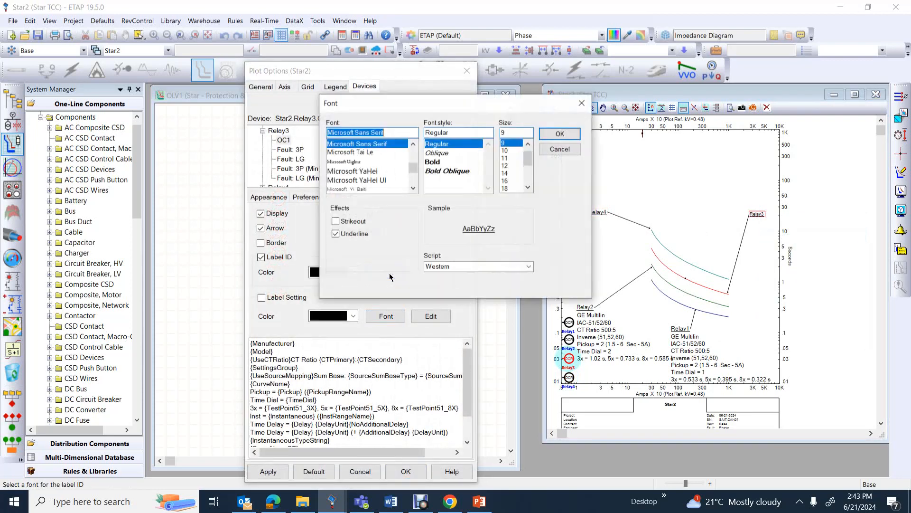
{"action": "left_click", "coordinate": [505, 165]}
{"action": "left_click", "coordinate": [552, 138]}
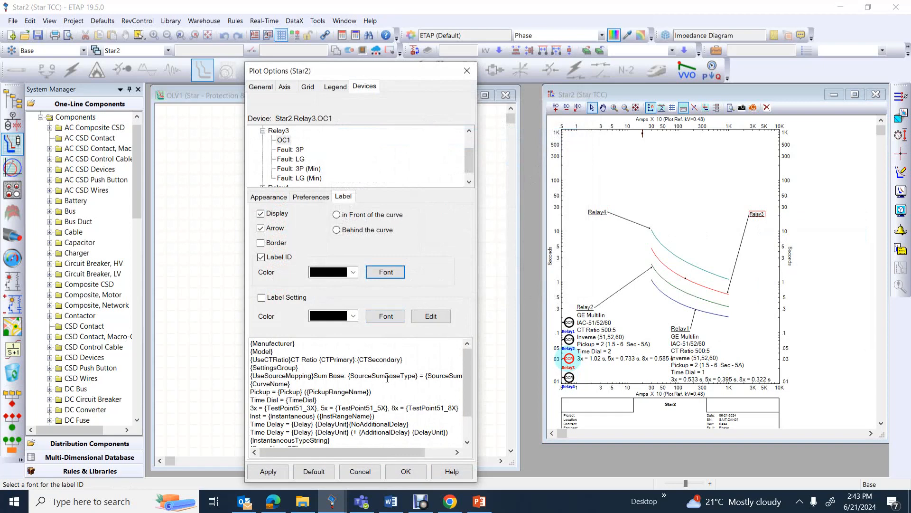
{"action": "left_click", "coordinate": [406, 472]}
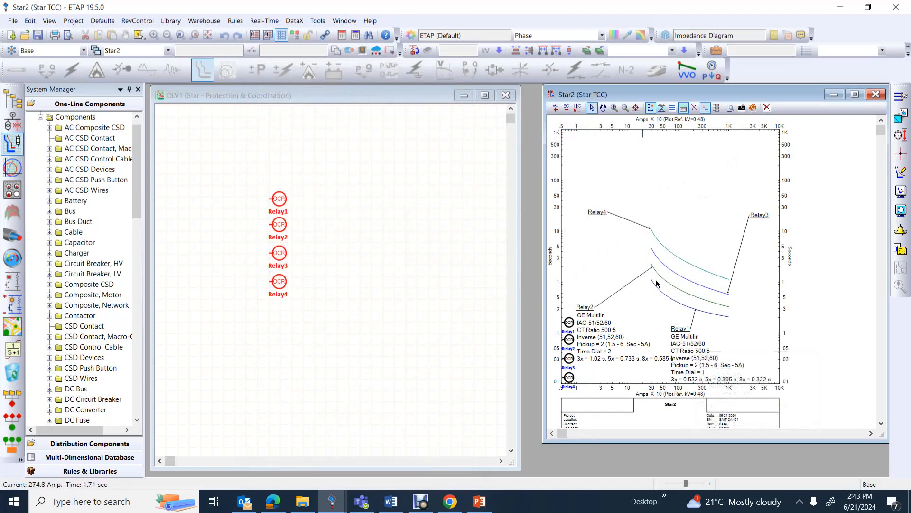
{"action": "mouse_move", "coordinate": [602, 338]}
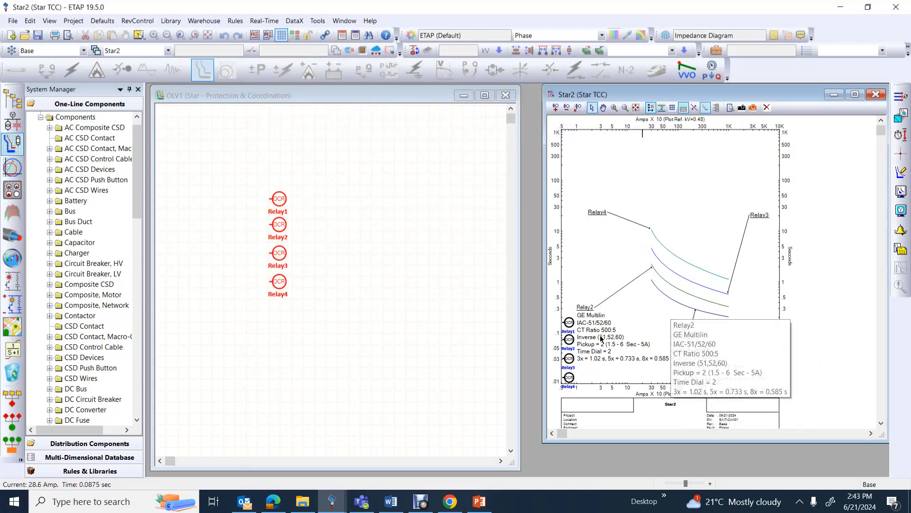
{"action": "mouse_move", "coordinate": [599, 214]}
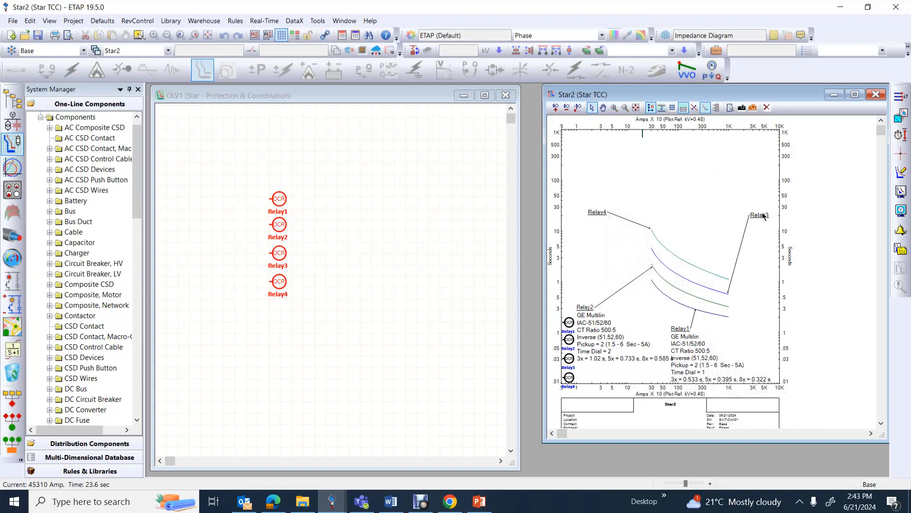
{"action": "mouse_move", "coordinate": [763, 217]}
{"action": "mouse_move", "coordinate": [654, 335]}
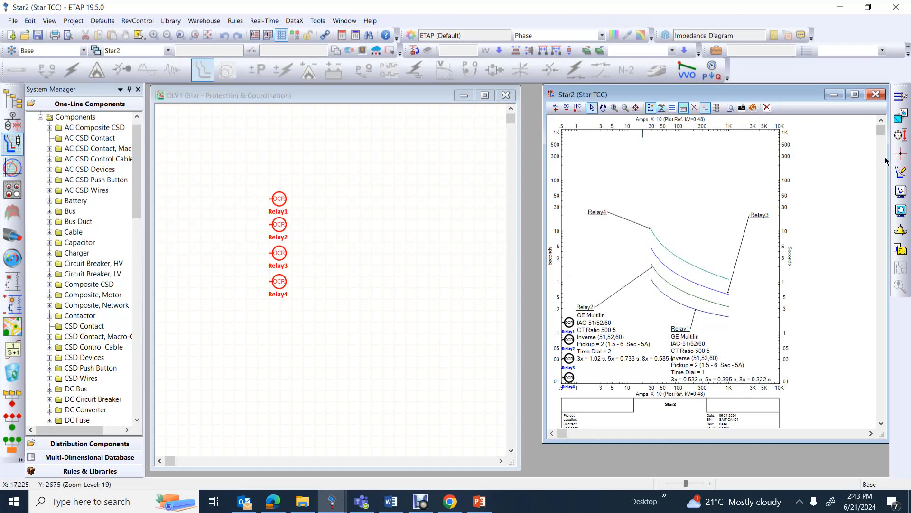
Place a crosshair on Relay1's curve at about 690 A, 0.51 s and set its label font to size 16
{"action": "left_click", "coordinate": [901, 155]}
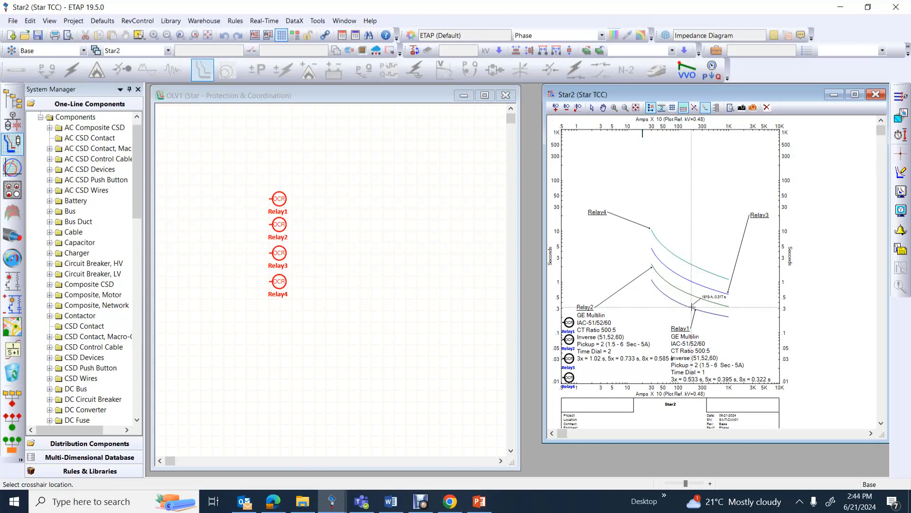
{"action": "left_click", "coordinate": [670, 296]}
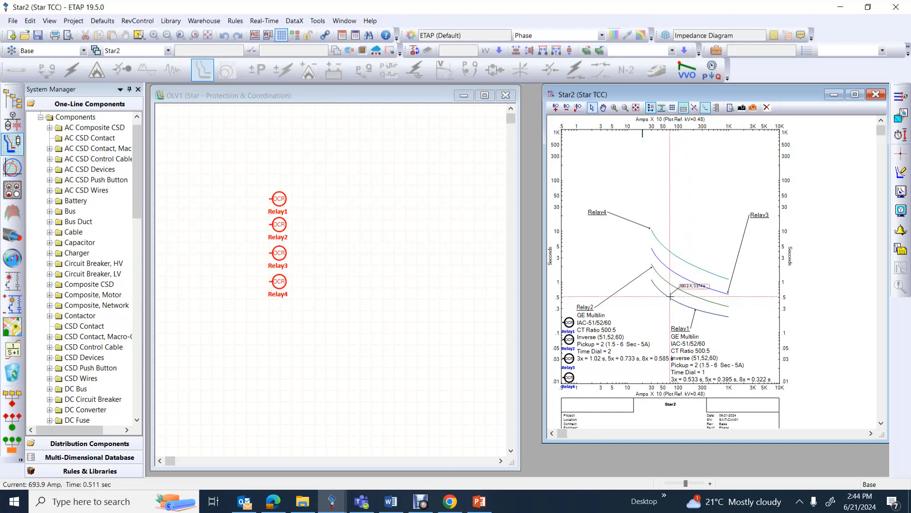
{"action": "right_click", "coordinate": [695, 286]}
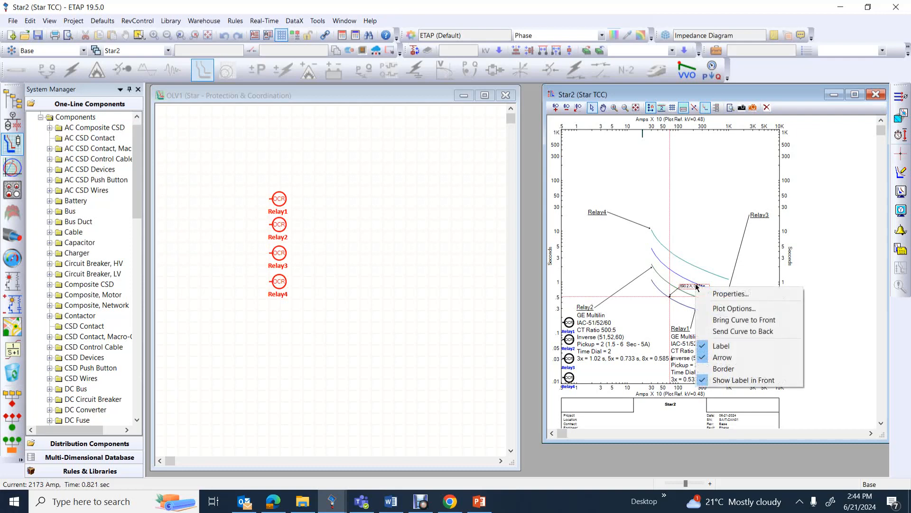
{"action": "left_click", "coordinate": [711, 309]}
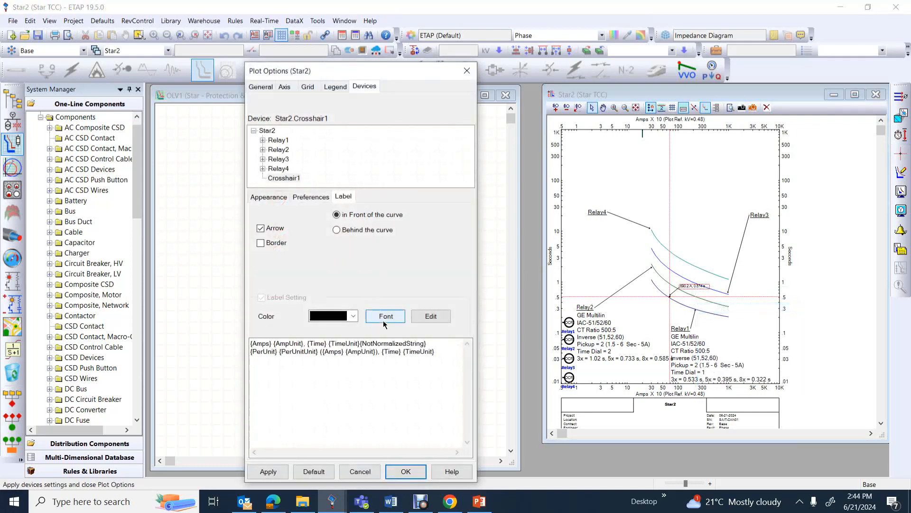
{"action": "left_click", "coordinate": [385, 318]}
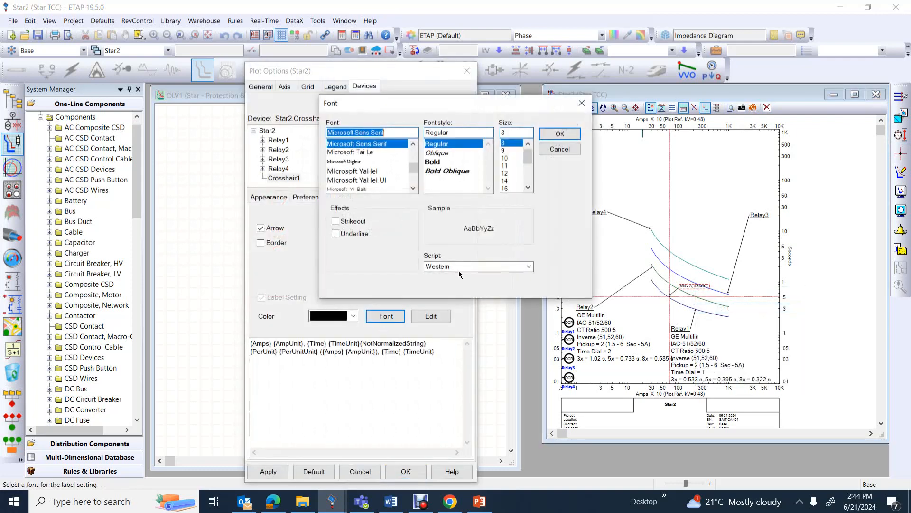
{"action": "left_click", "coordinate": [505, 189]}
{"action": "left_click", "coordinate": [560, 134]}
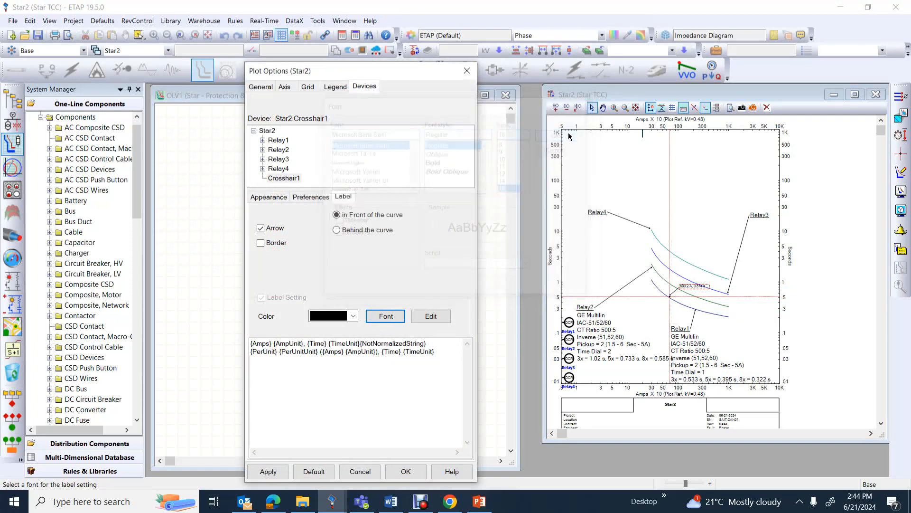
{"action": "left_click", "coordinate": [267, 472]}
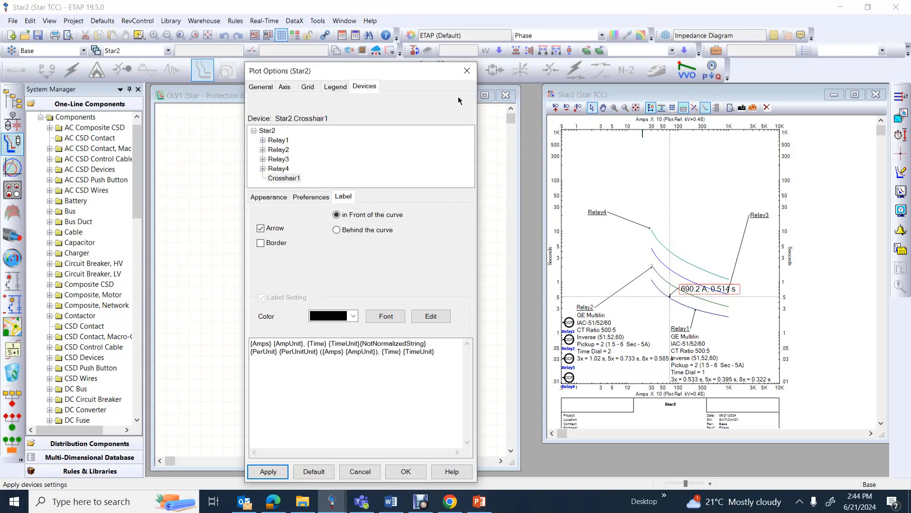
{"action": "left_click", "coordinate": [467, 71]}
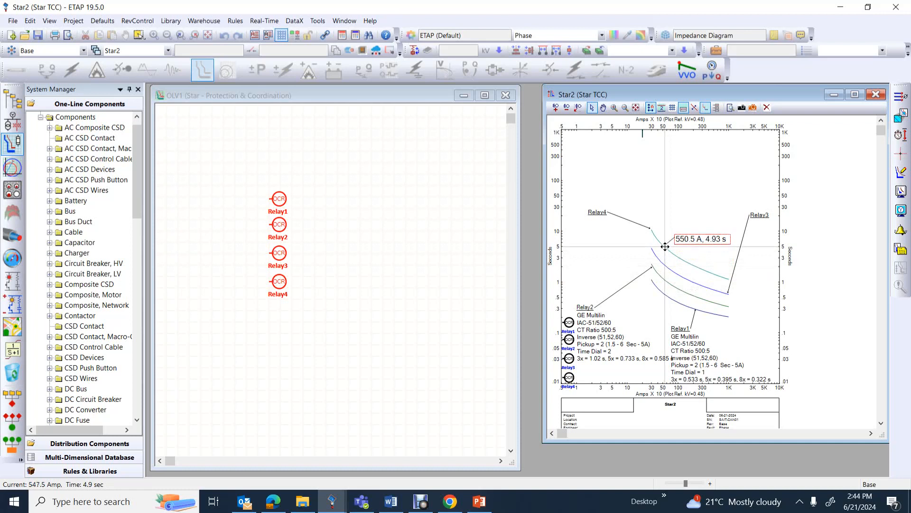
Move the crosshair onto Relay4's curve at about 637 A, 4.13 s
{"action": "left_click_drag", "start_coordinate": [669, 250], "coordinate": [668, 250]}
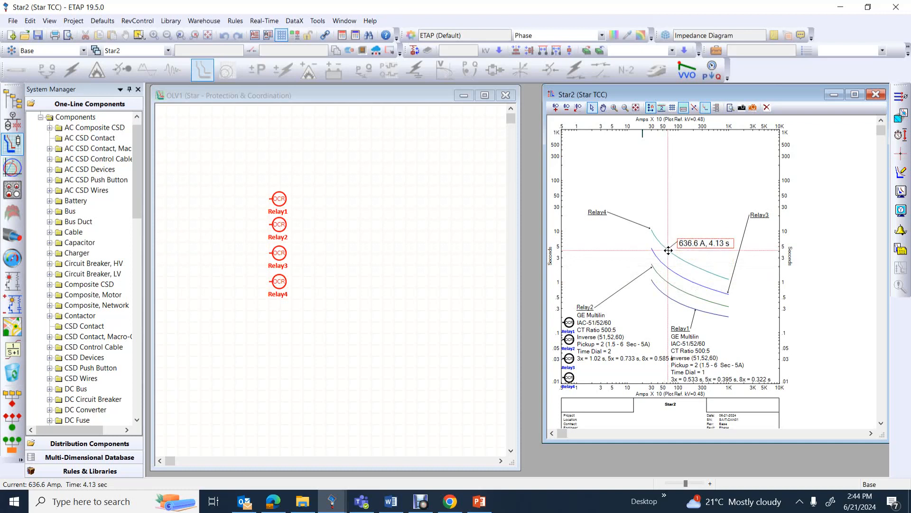